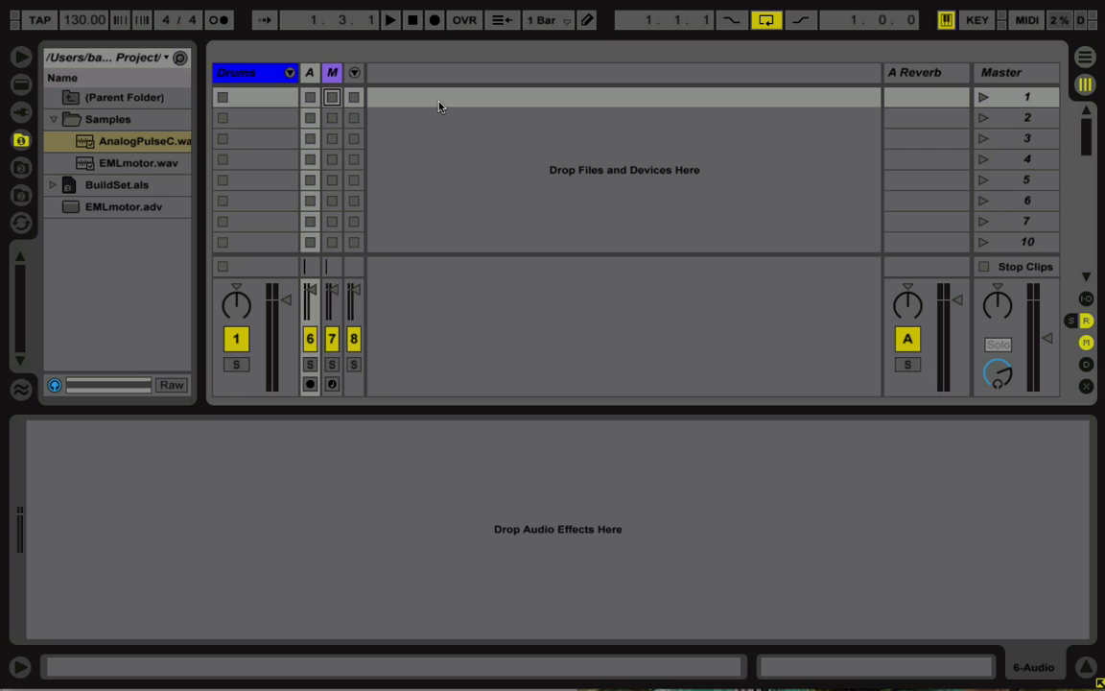
Select the Drums track in Session View.
key(Left)
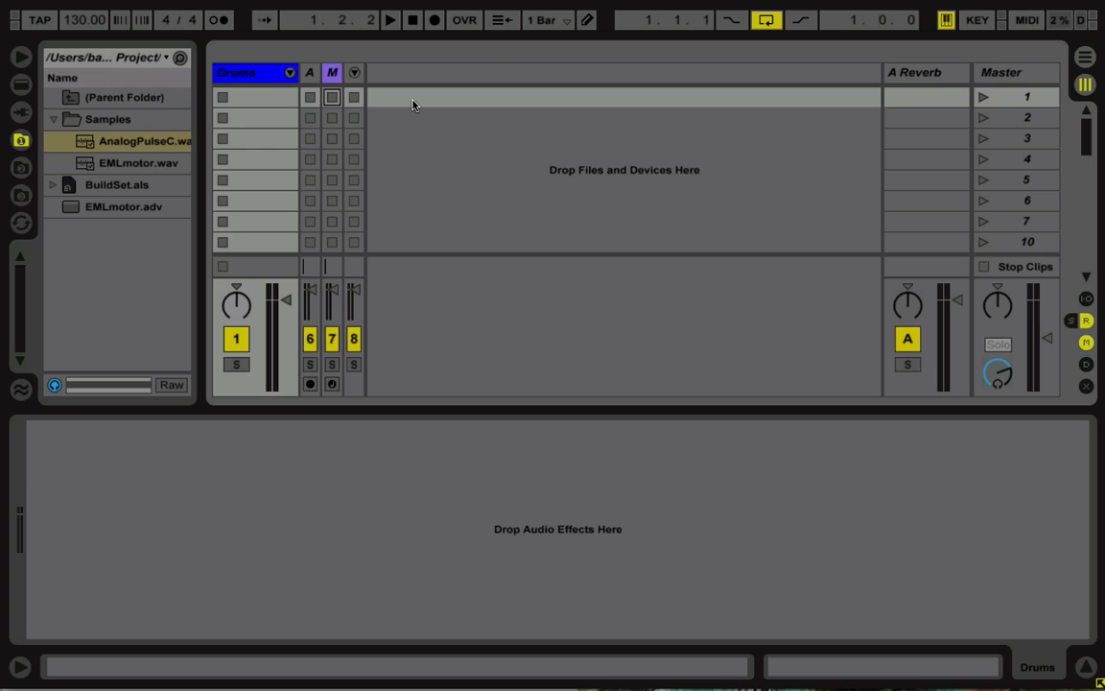
Switch to Arrangement View, unfold the Drums group and select the Kick track.
key(Tab)
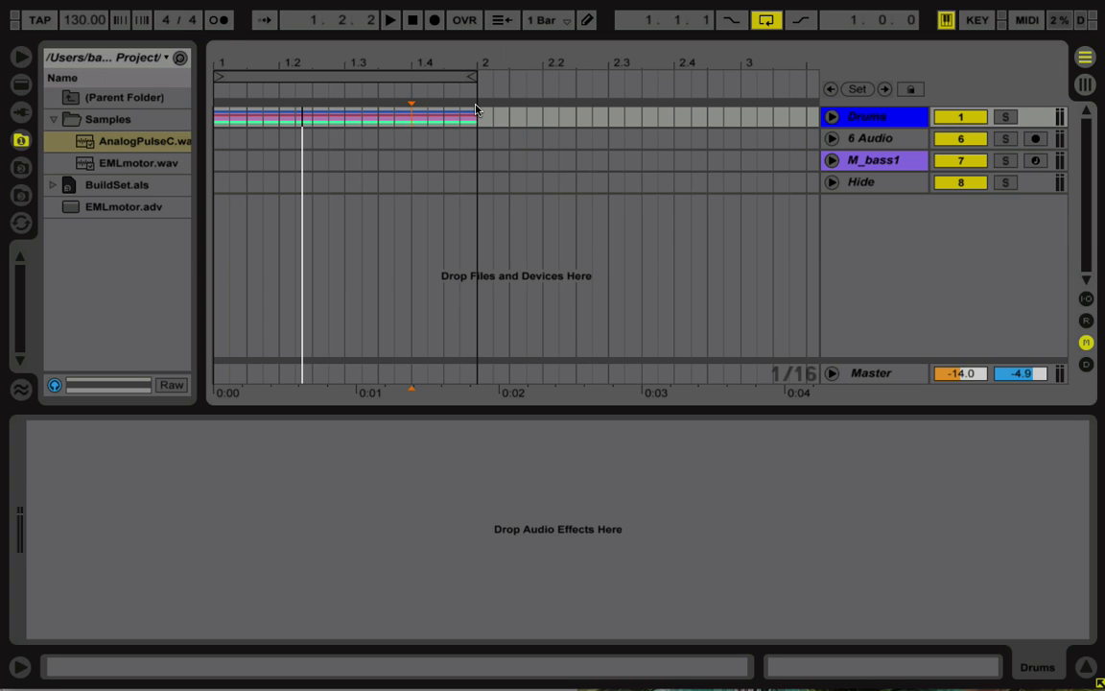
click(839, 120)
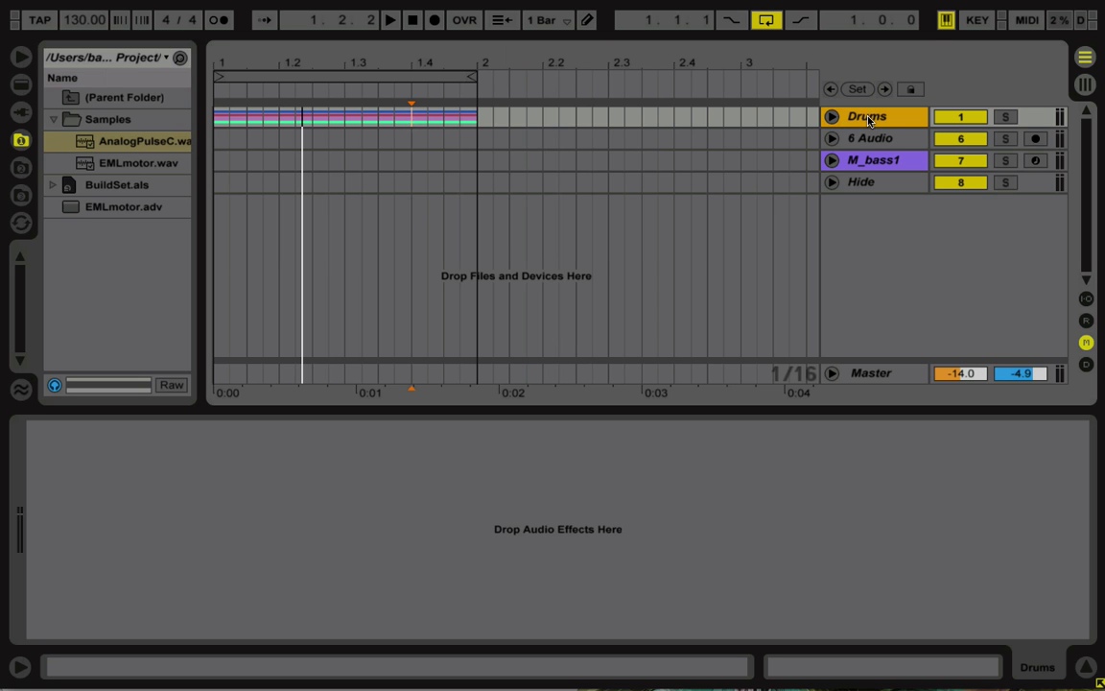
click(832, 117)
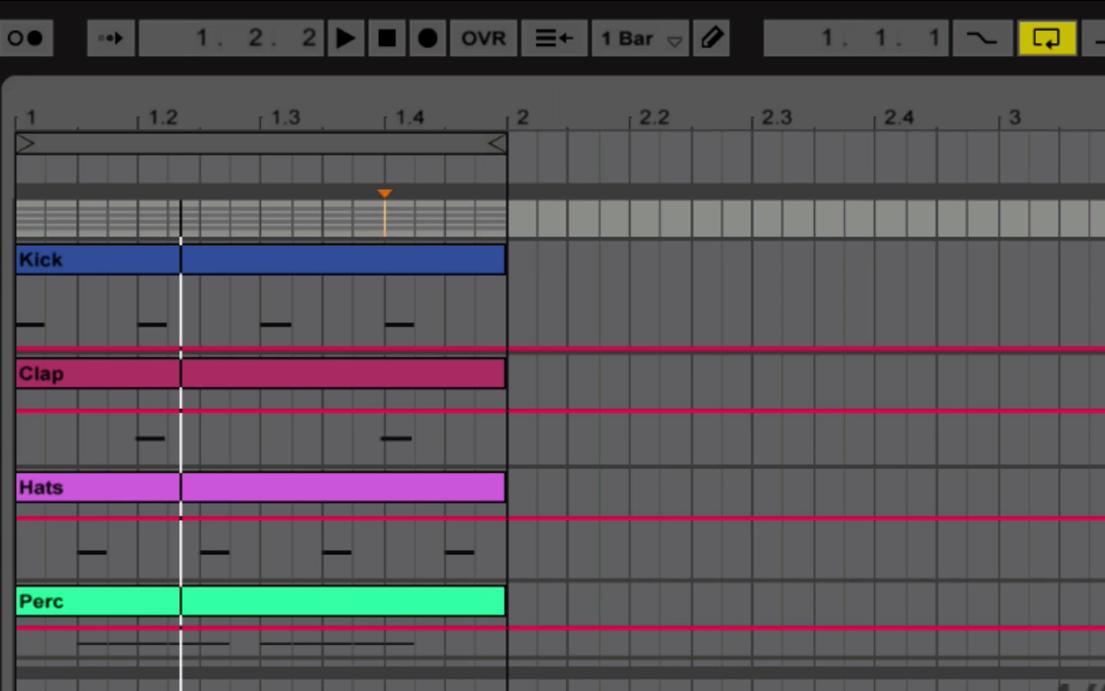
click(805, 293)
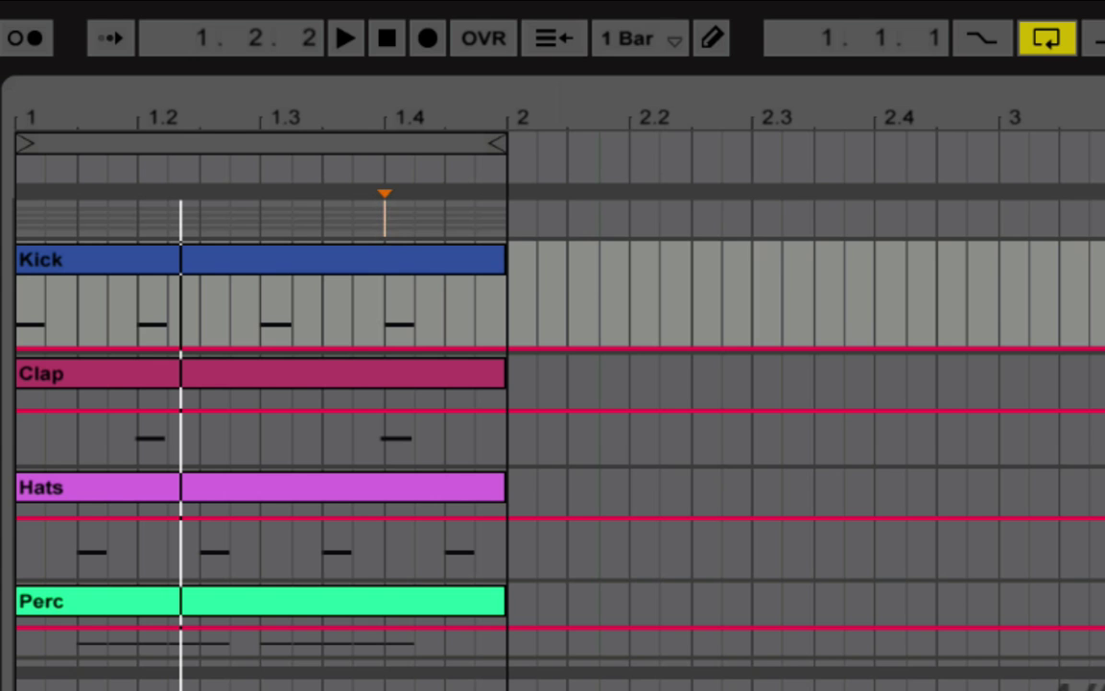
Move the start position back to 1.1.1, then play and stop the one-bar drum loop.
scroll(553, 384, down, 2)
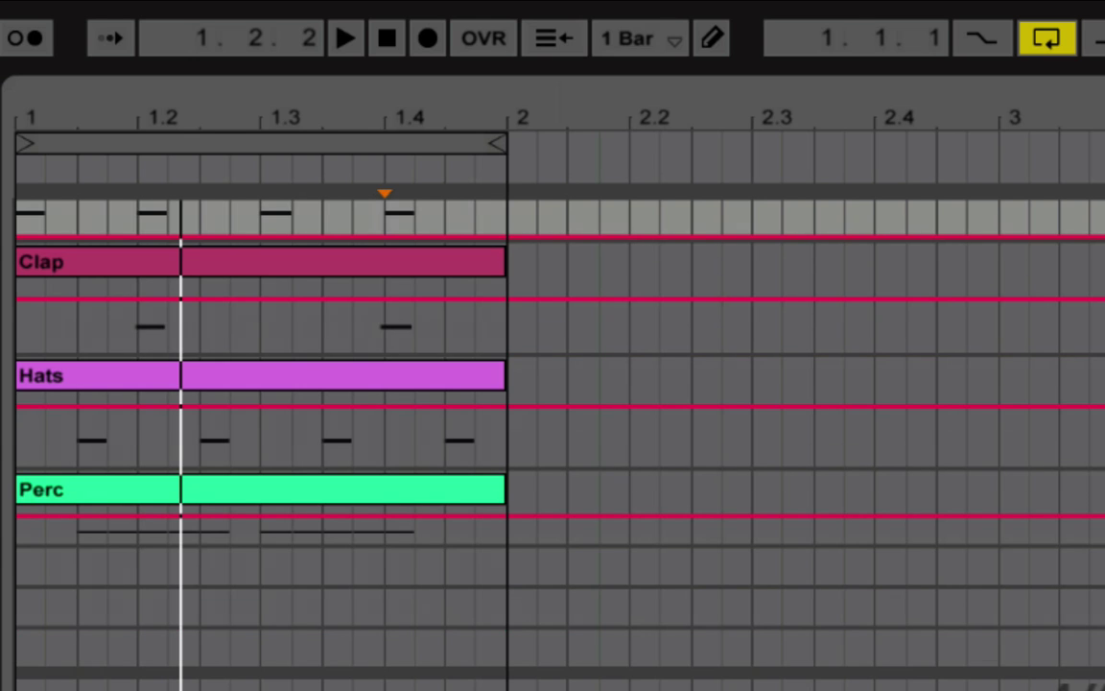
scroll(477, 343, up, 2)
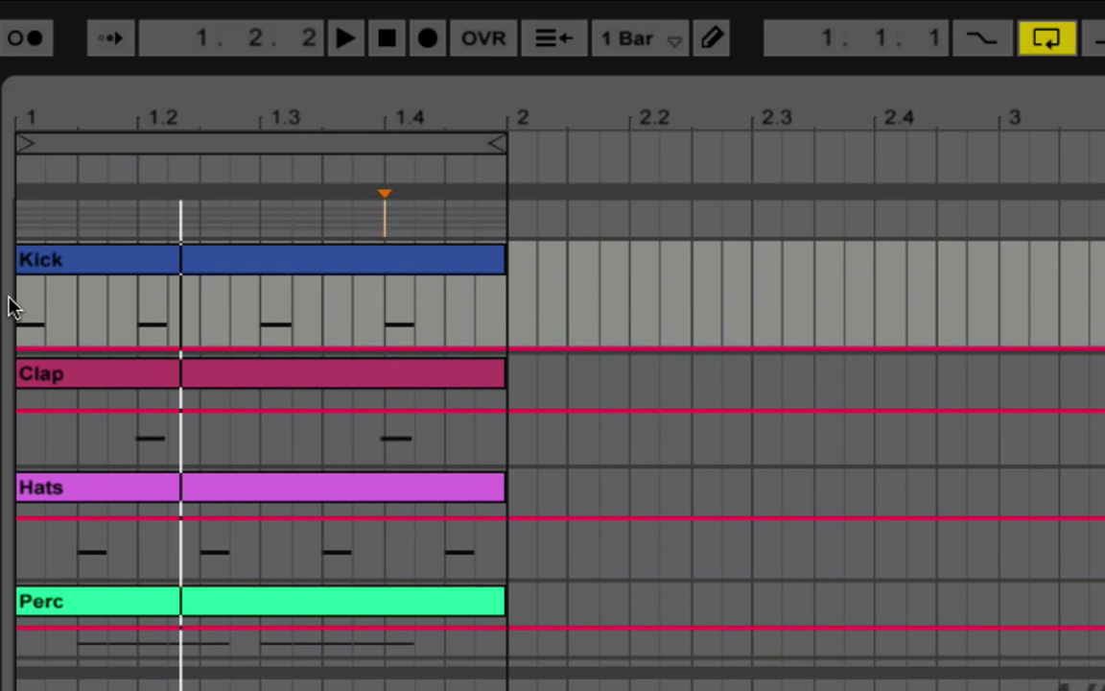
click(17, 303)
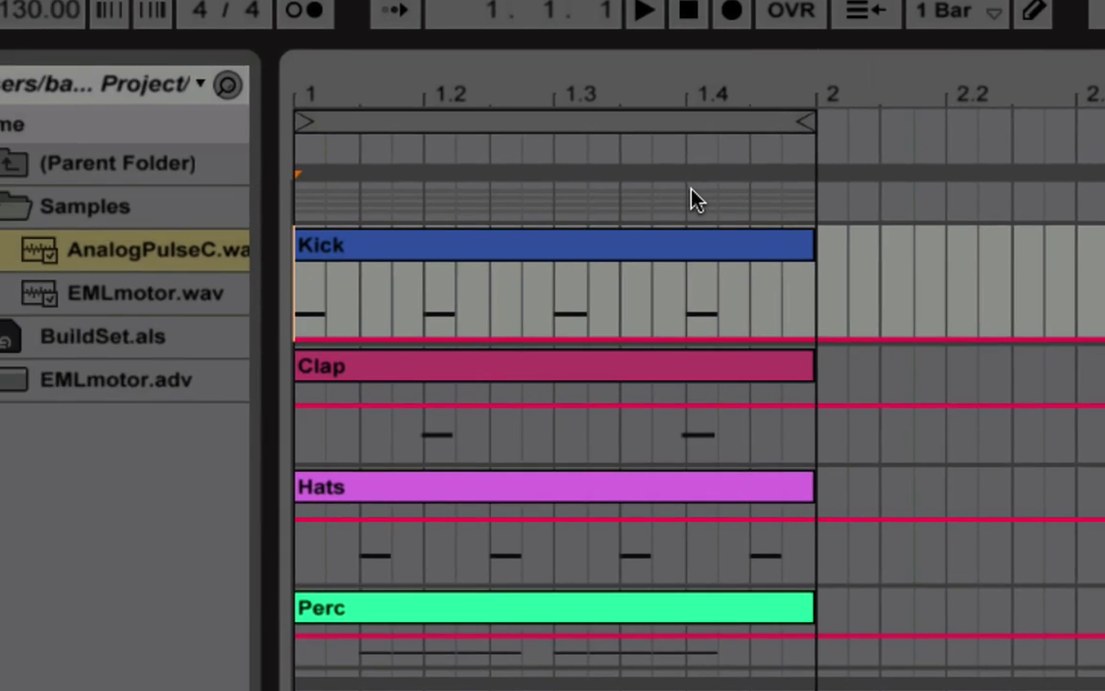
key(space)
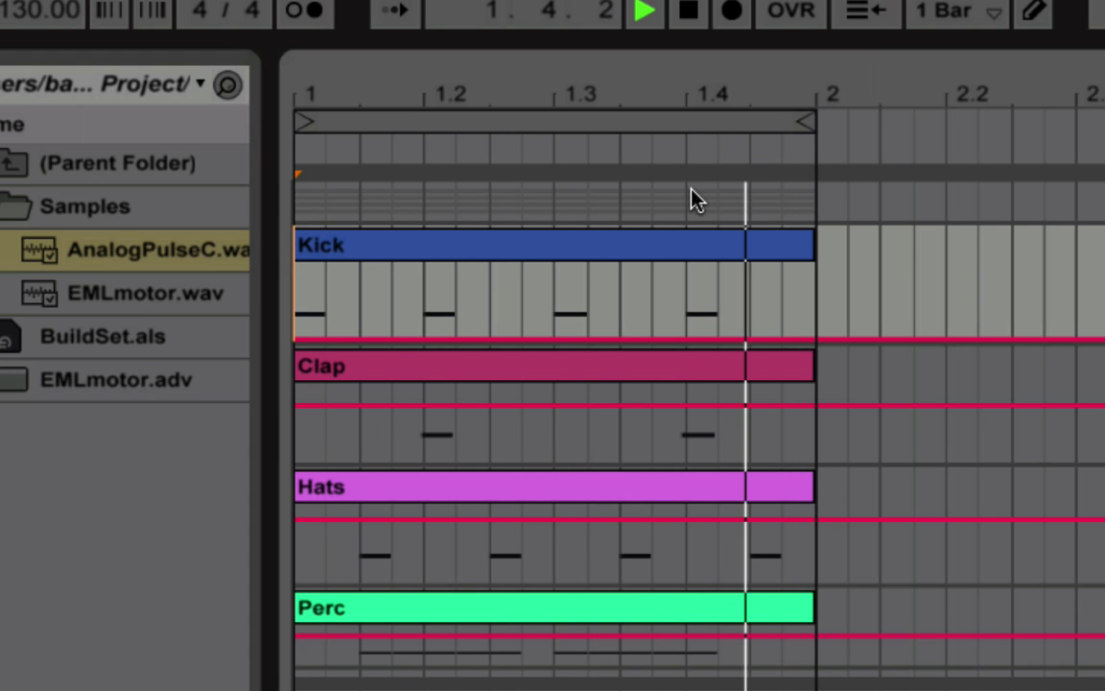
key(space)
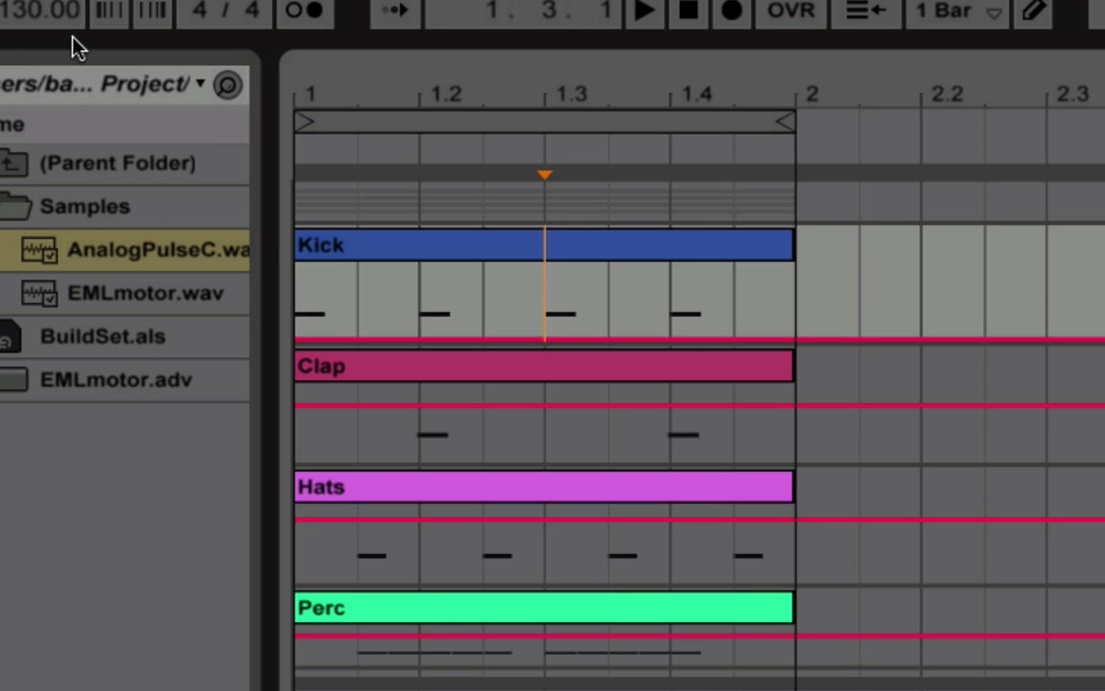
Select the Kick, Clap, Hats and Perc clips and loop them out to bar 17.
drag(387, 86, 386, 34)
drag(340, 91, 341, 43)
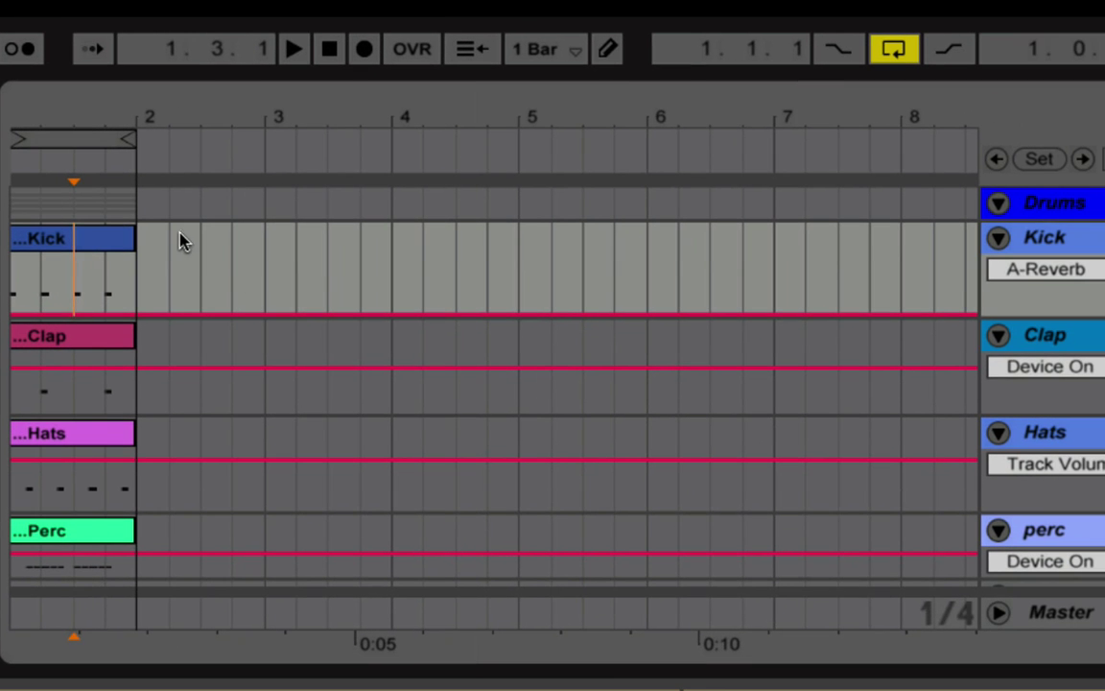
mouse_move(180, 239)
mouse_down()
mouse_move(77, 500)
mouse_move(30, 557)
mouse_move(5, 561)
mouse_up()
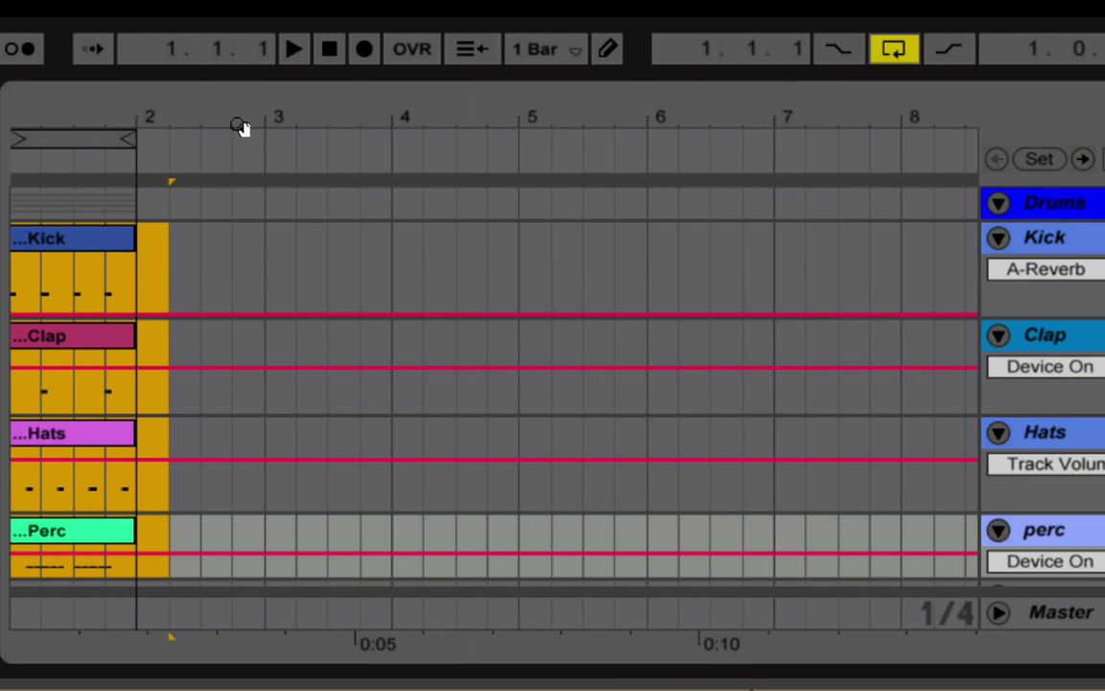
drag(239, 123, 151, 124)
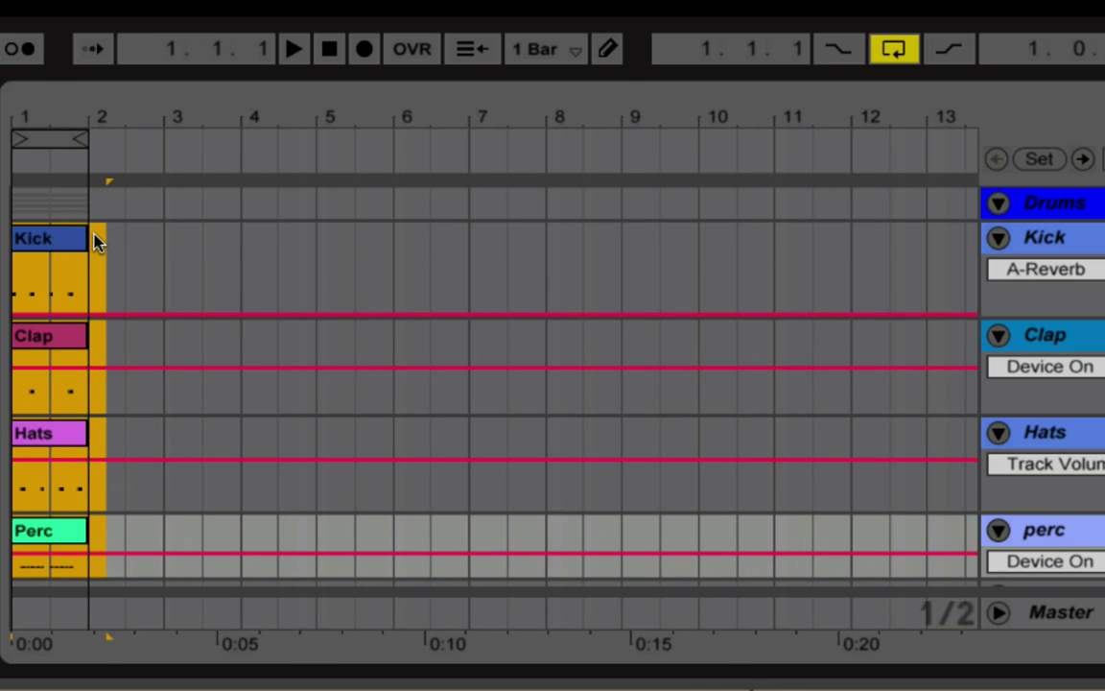
drag(91, 237, 885, 202)
drag(799, 128, 614, 116)
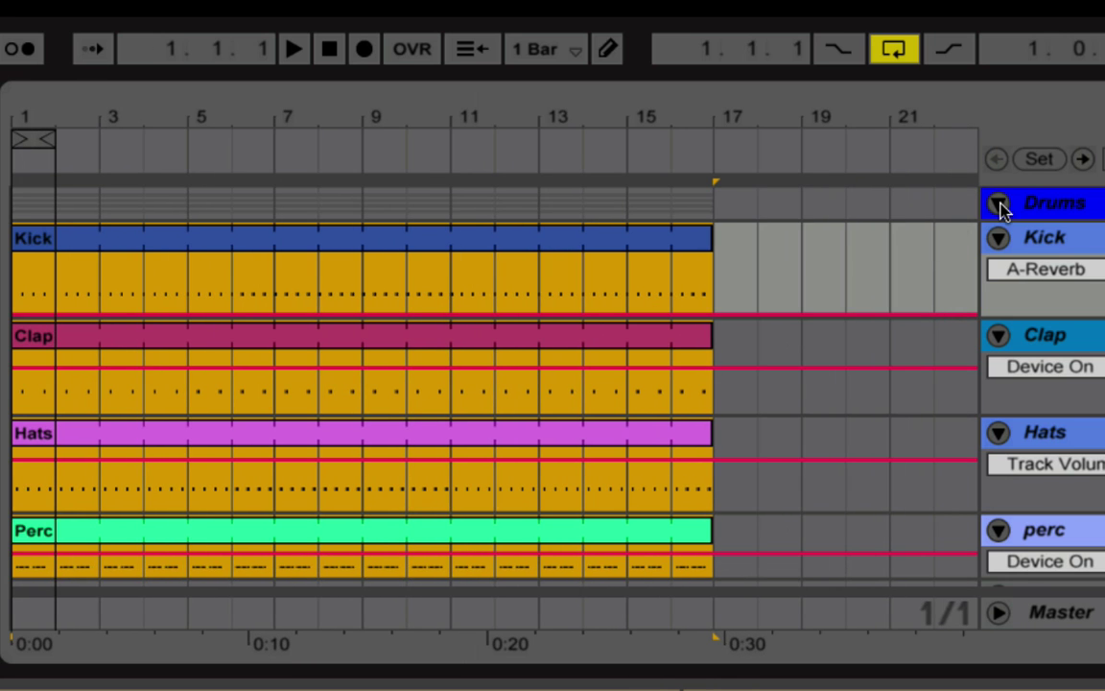
Collapse the Drums group and drag Simpler from the Live instruments list into the set.
click(999, 204)
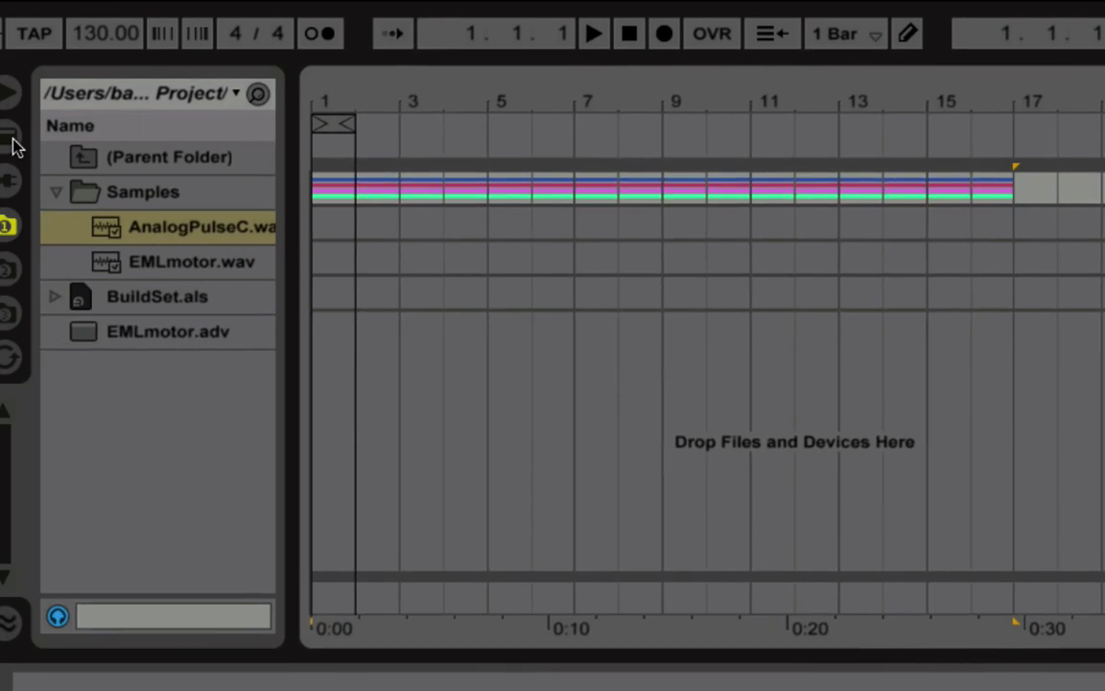
click(41, 135)
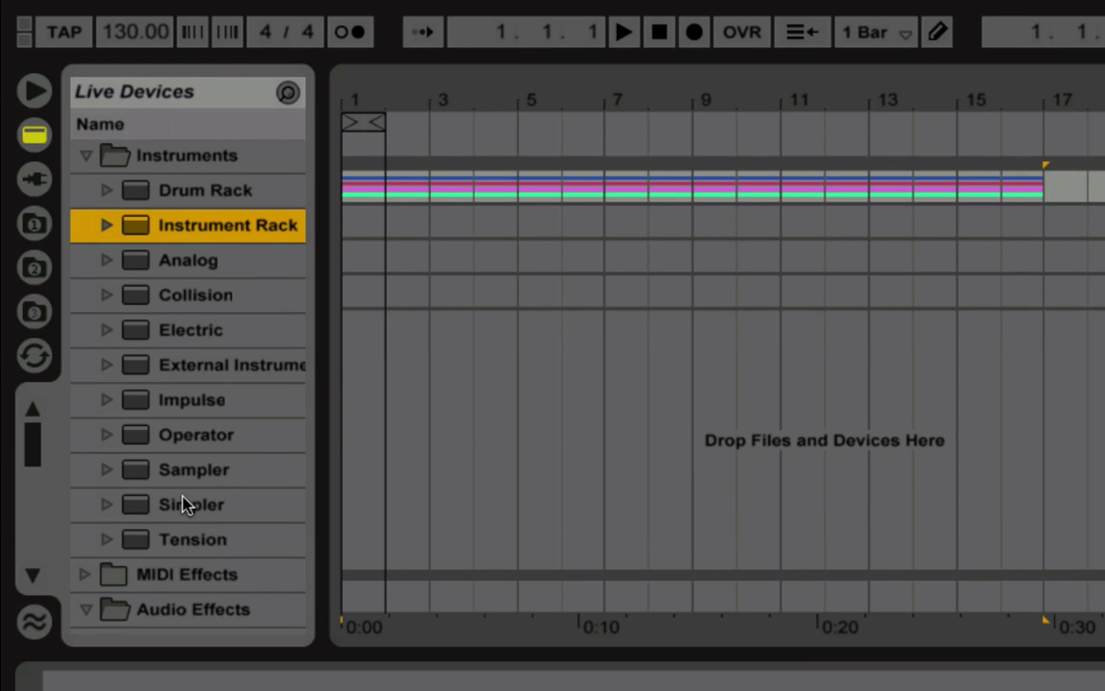
drag(183, 504, 582, 488)
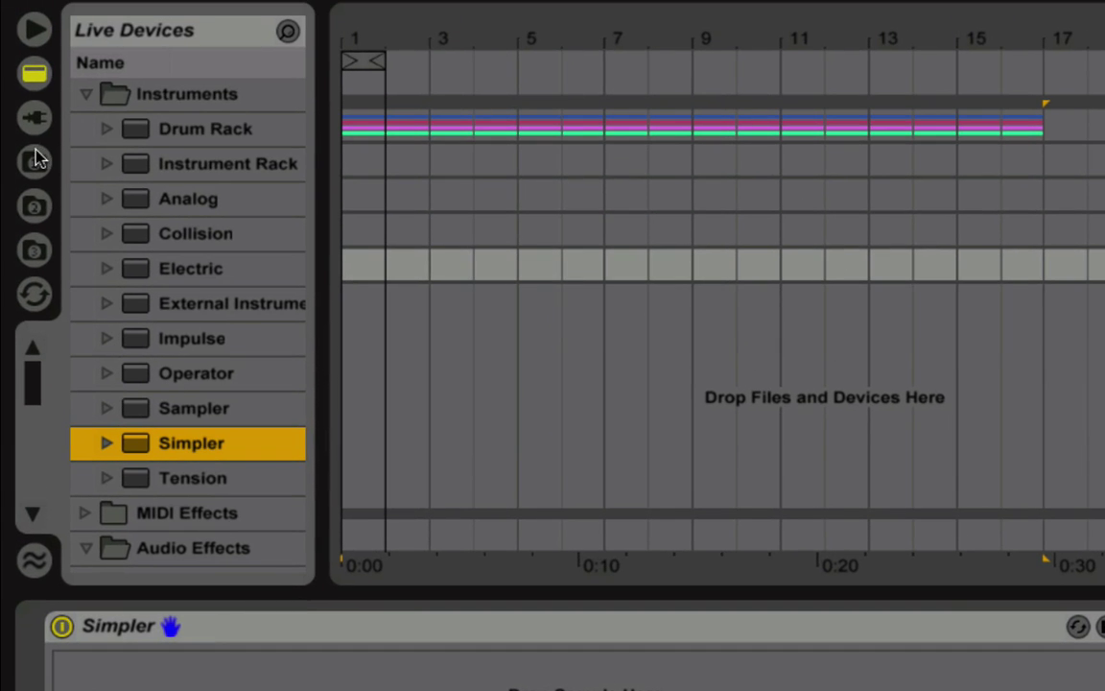
Load AnalogPulseC.wav from the project folder into Simpler and turn on Loop.
click(34, 160)
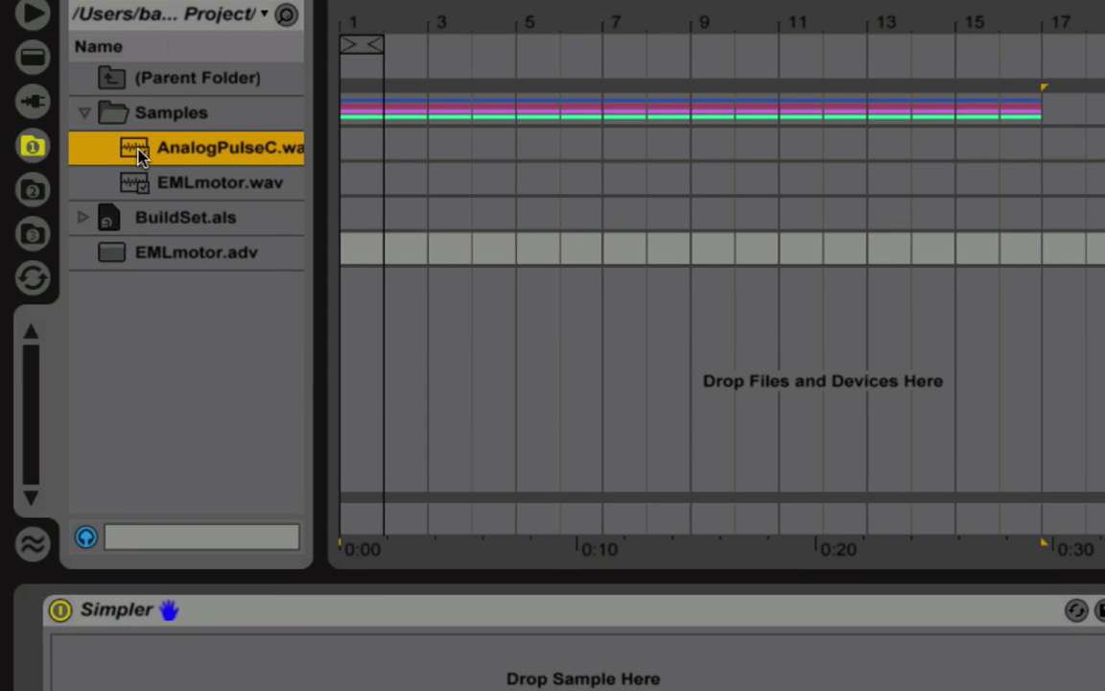
drag(142, 171, 324, 420)
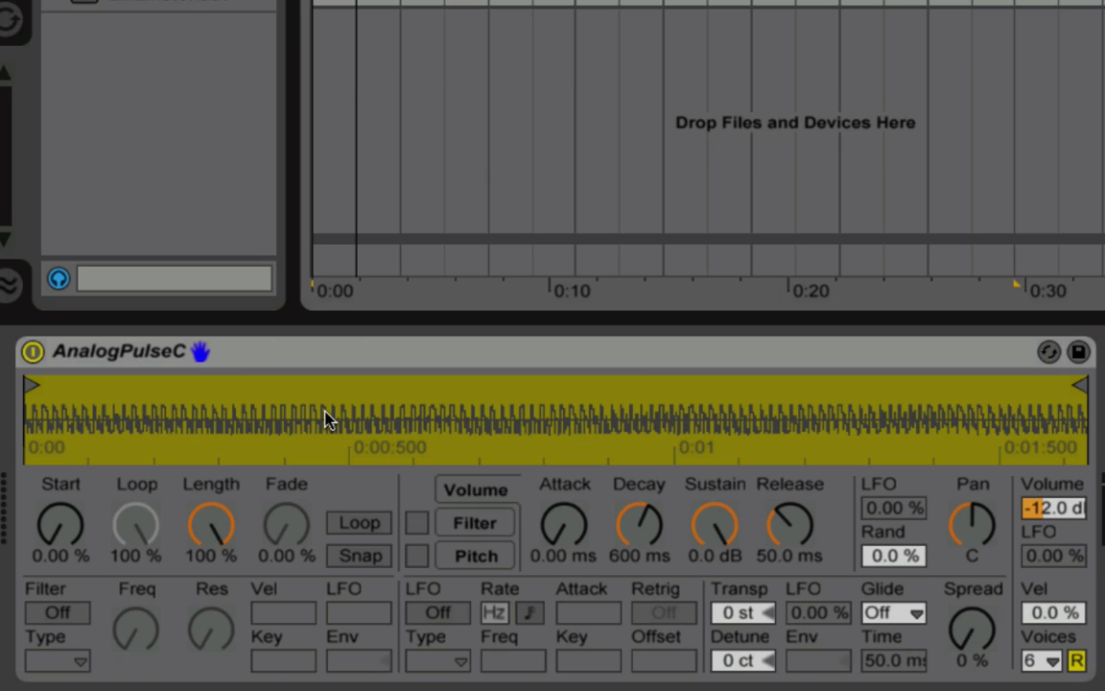
click(351, 529)
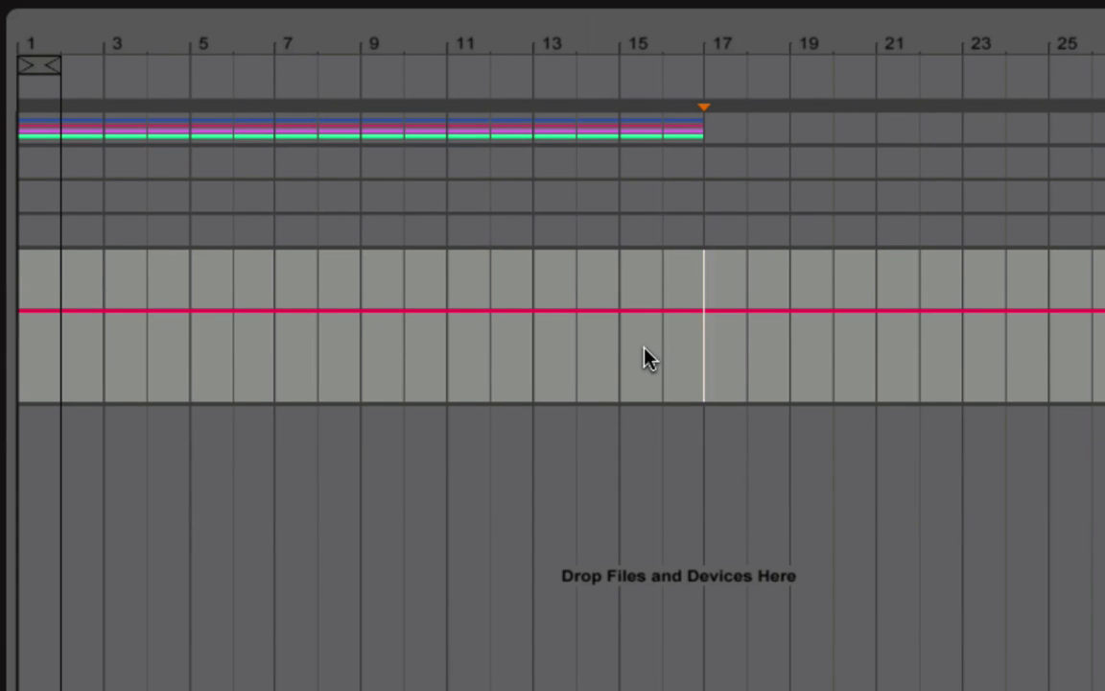
Create an empty MIDI clip over bars 9–17 on the AnalogPulseC track and set the insert point at bar 1.
drag(643, 349, 371, 351)
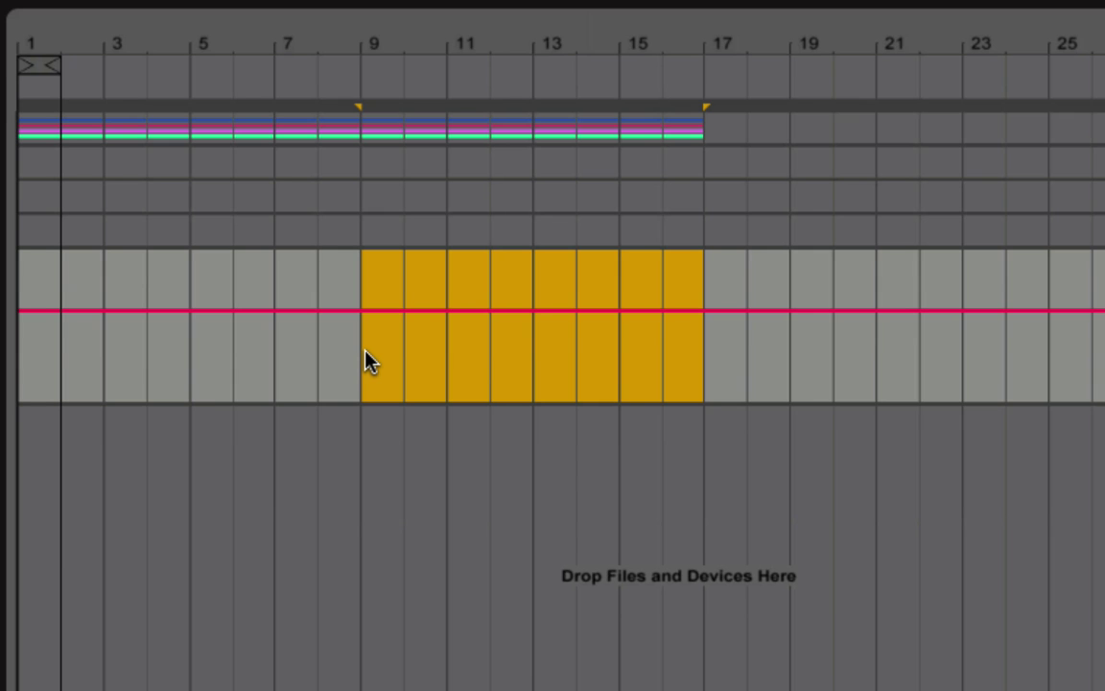
key(super+shift+m)
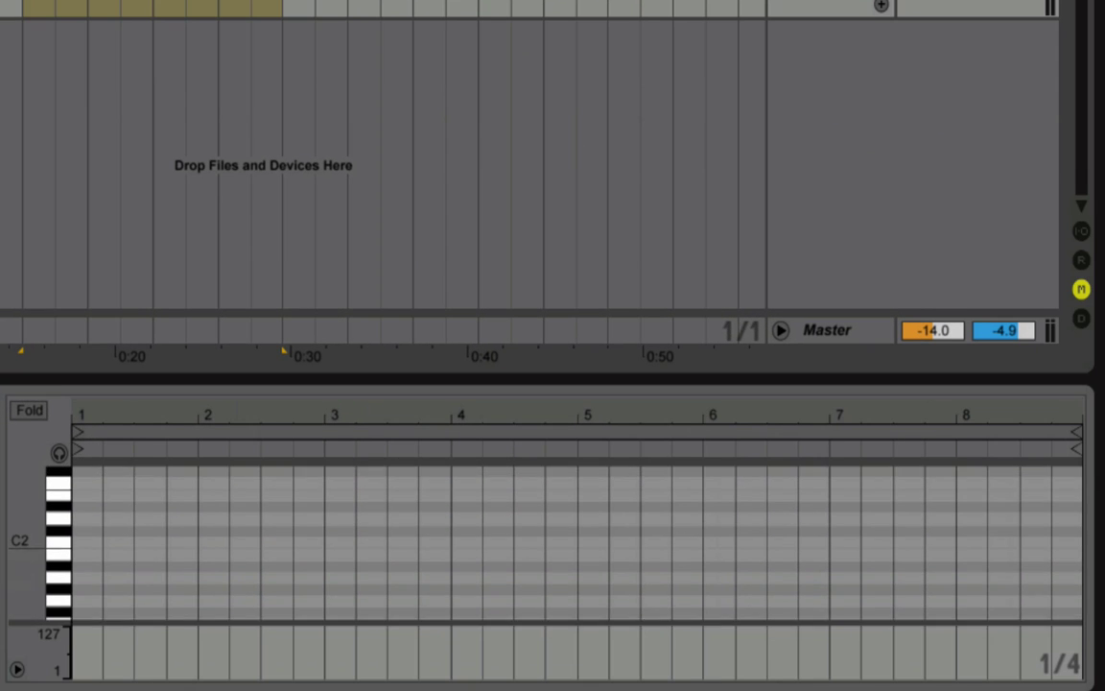
scroll(29, 538, down, 1)
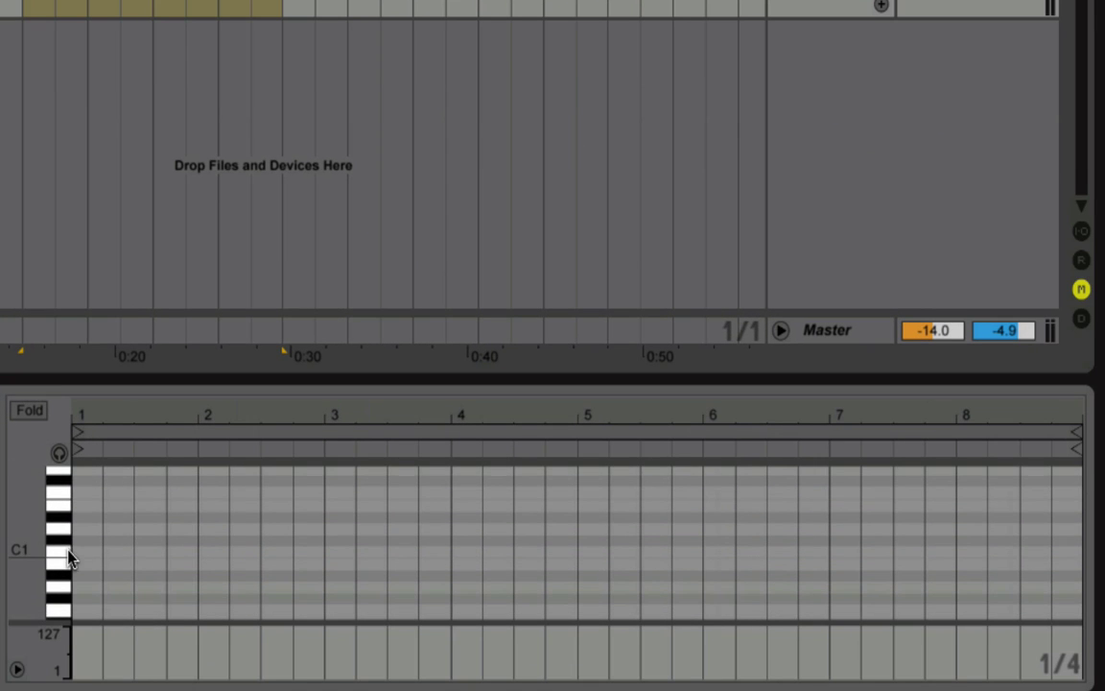
click(93, 556)
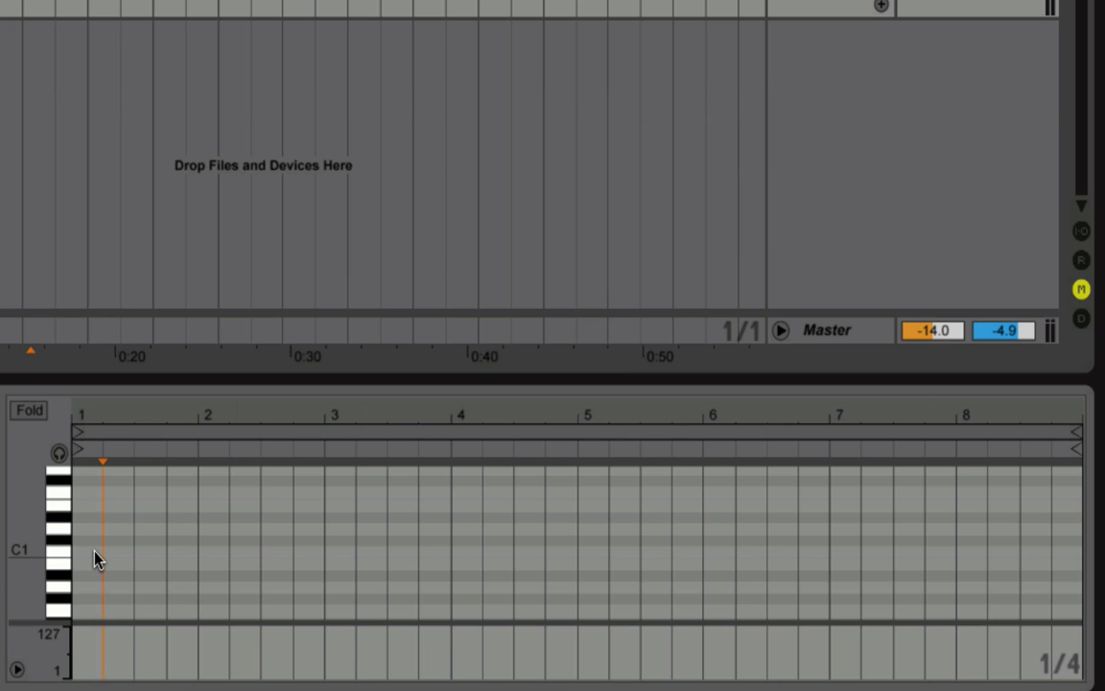
scroll(94, 558, up, 2)
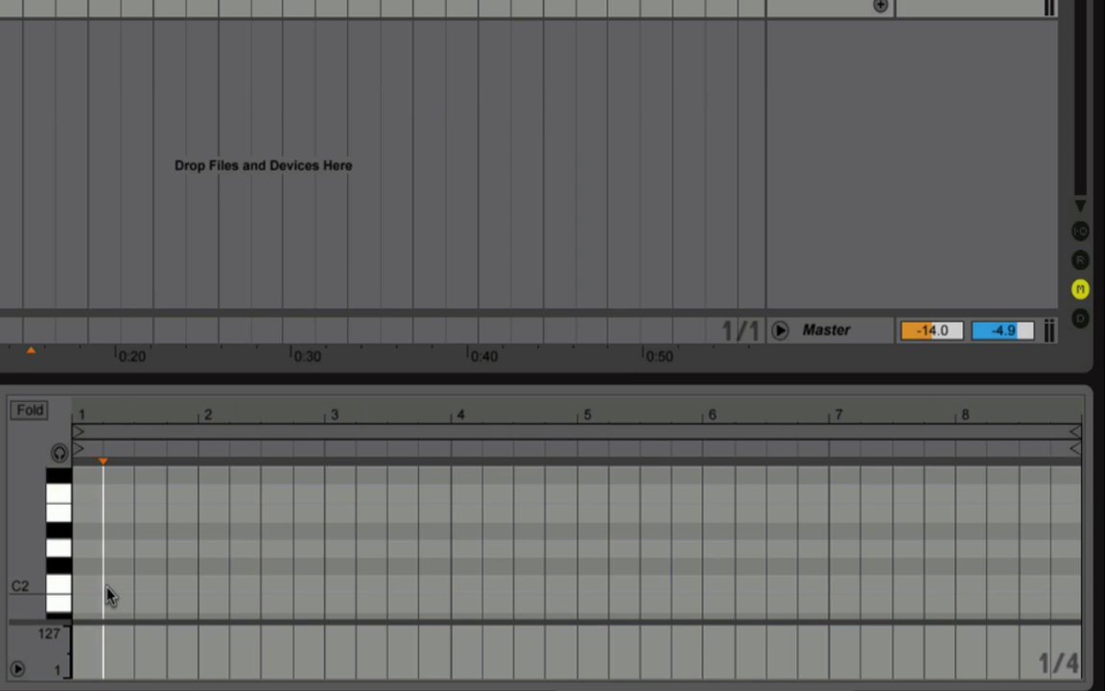
Draw a one-bar C3 note in bar 1 and copy it a step higher into bar 2.
scroll(22, 537, up, 3)
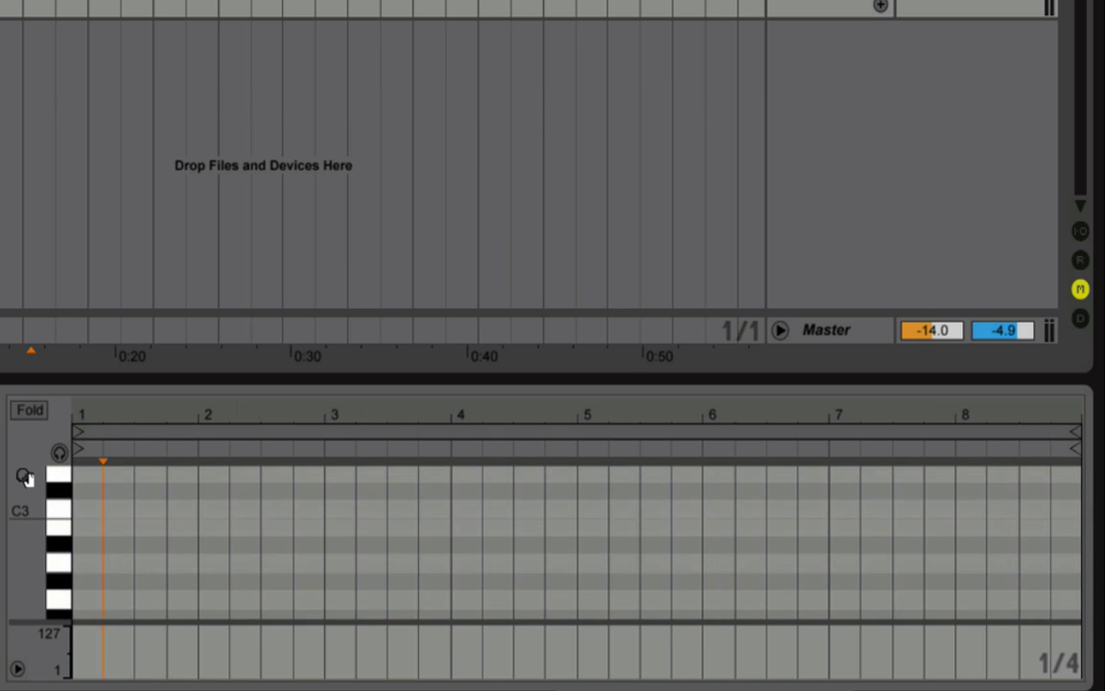
scroll(38, 499, up, 1)
double_click(94, 545)
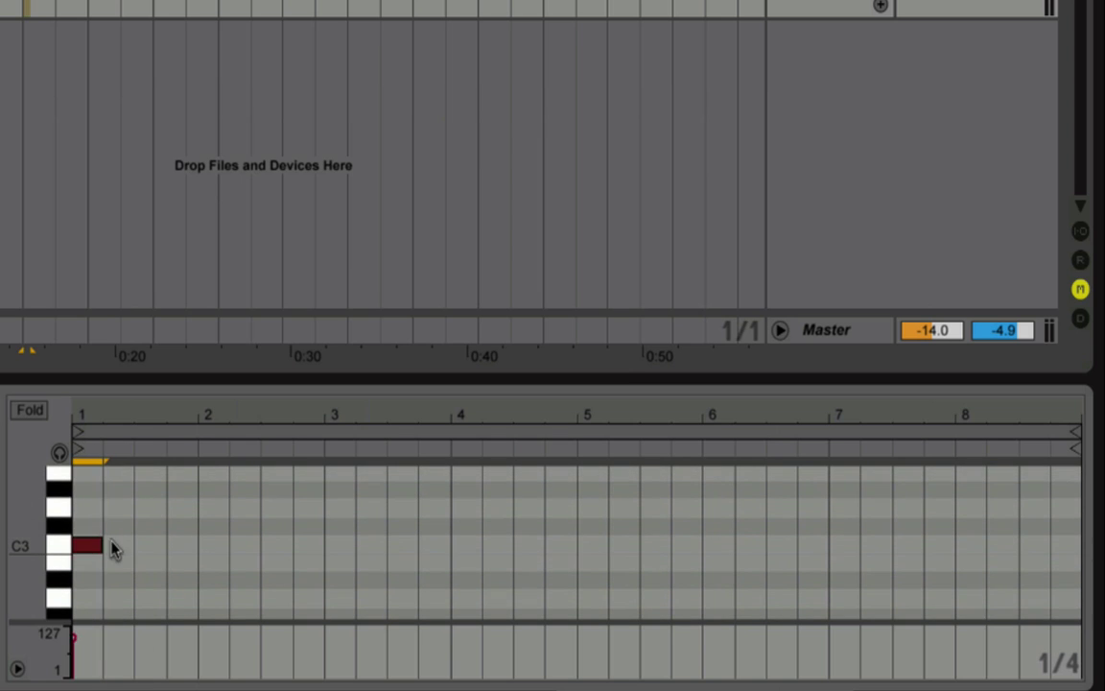
drag(102, 545, 197, 545)
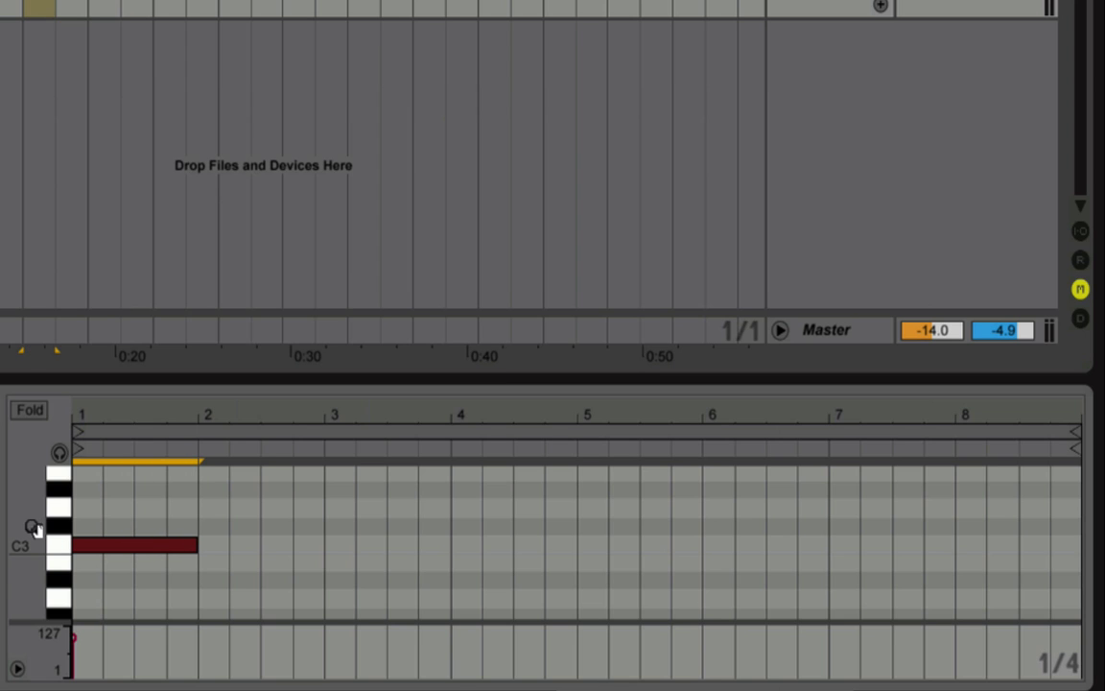
scroll(34, 529, up, 1)
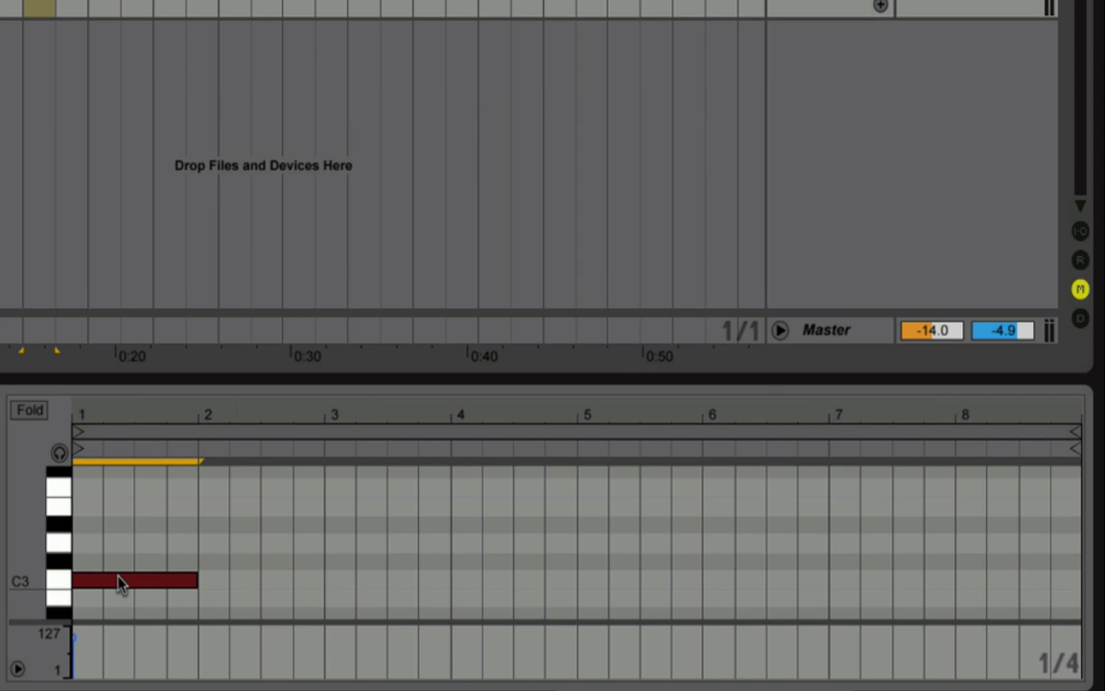
mouse_move(120, 583)
mouse_down()
mouse_move(246, 587)
mouse_move(247, 548)
mouse_move(364, 550)
mouse_move(359, 513)
mouse_move(479, 518)
mouse_move(493, 491)
mouse_move(624, 526)
mouse_move(639, 523)
mouse_move(636, 488)
mouse_up()
Duplicate notes into bars 6–8 rising to A3, B3 and C4, then fold the piano roll.
scroll(32, 527, up, 2)
scroll(19, 494, up, 3)
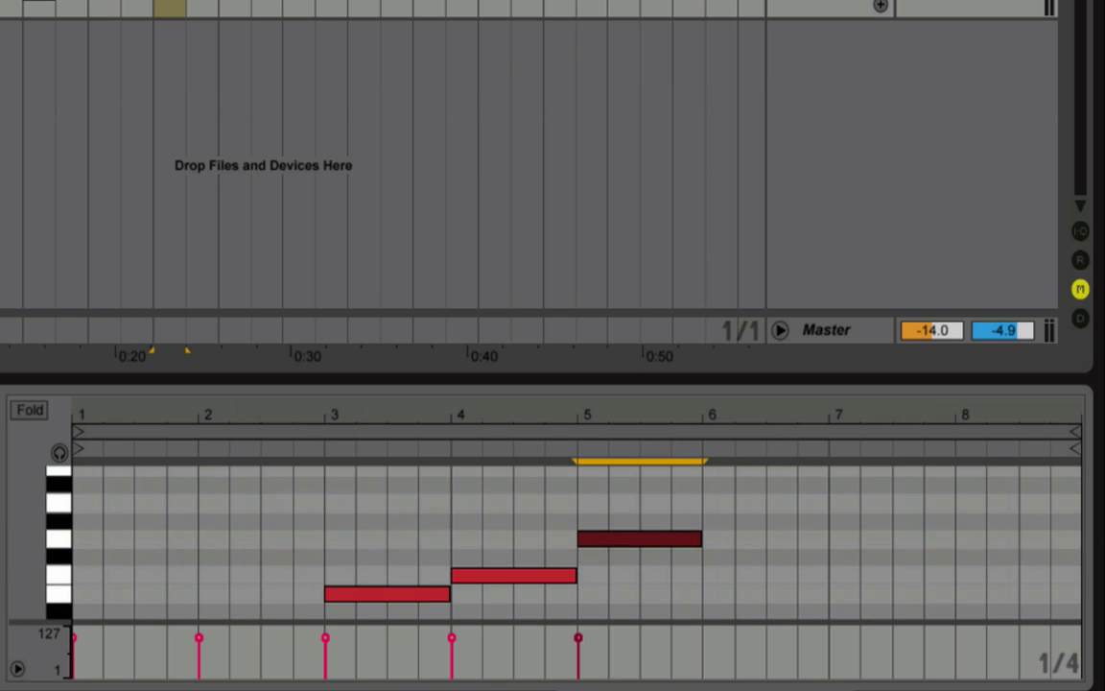
key(ctrl+d)
drag(739, 545, 739, 511)
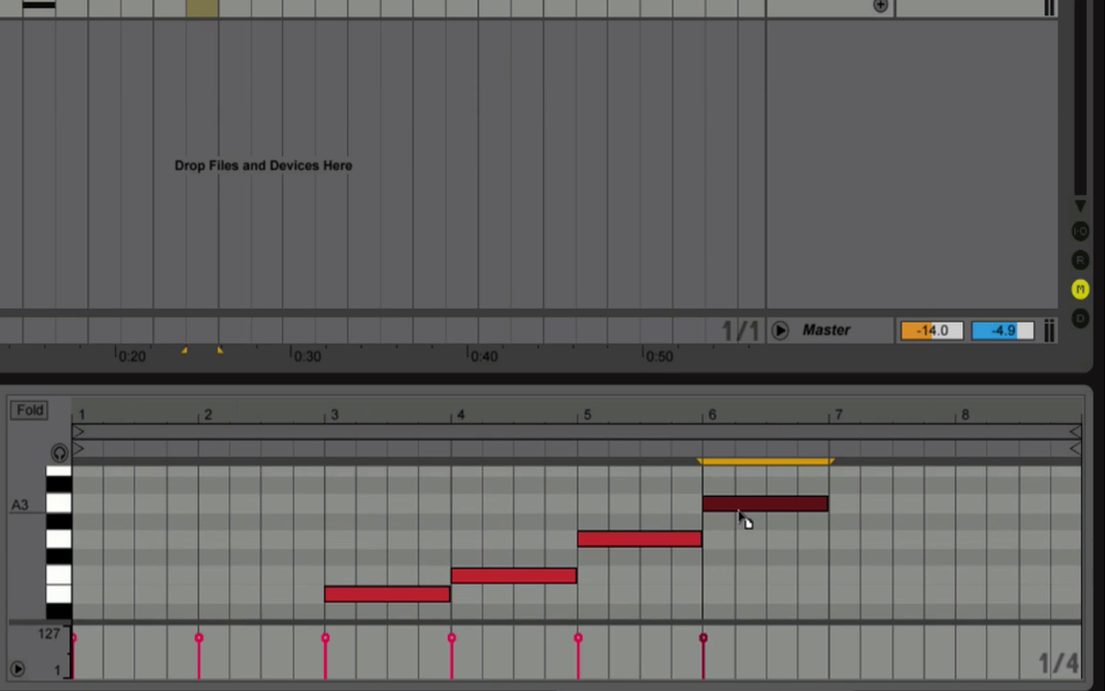
key(ctrl+d)
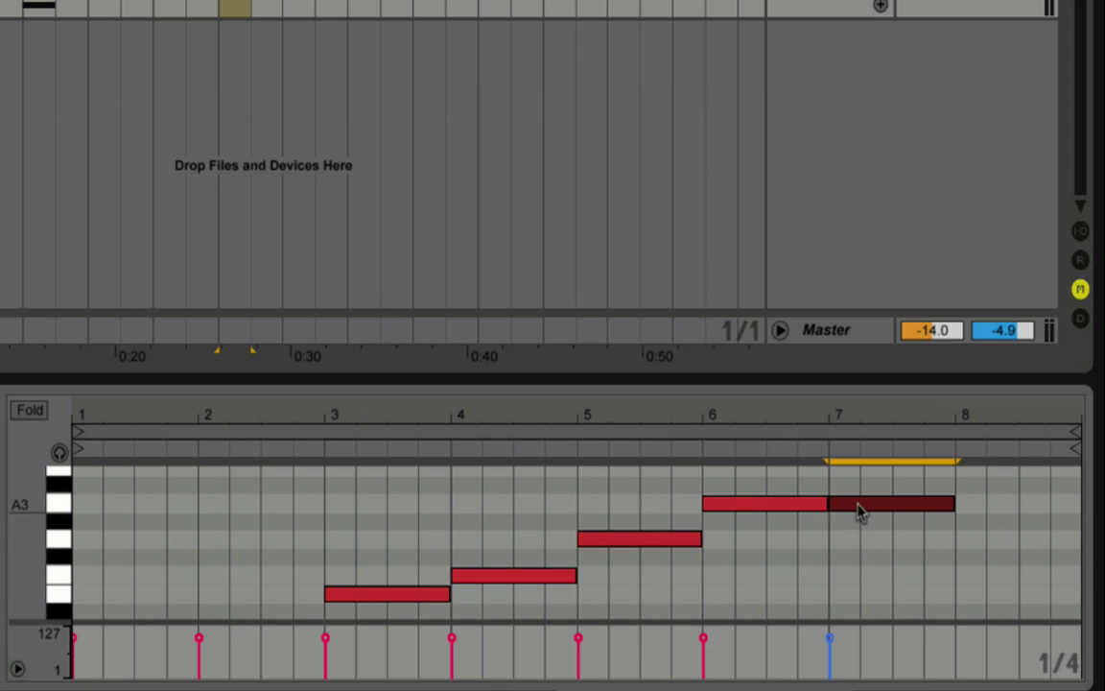
drag(858, 510, 868, 484)
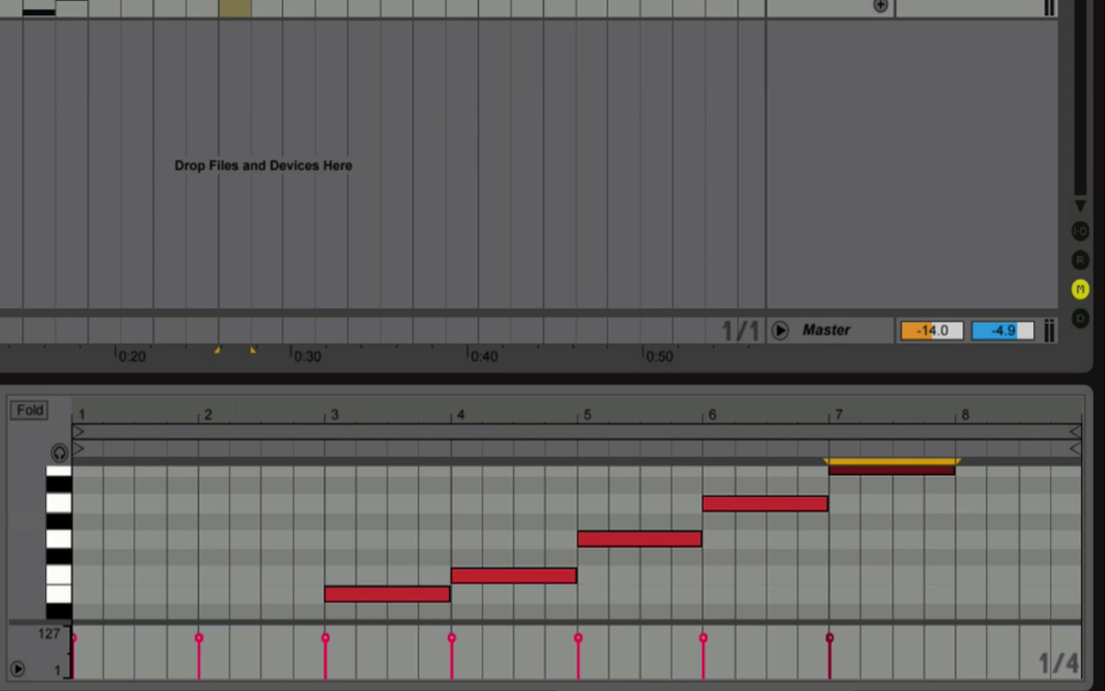
scroll(24, 451, up, 4)
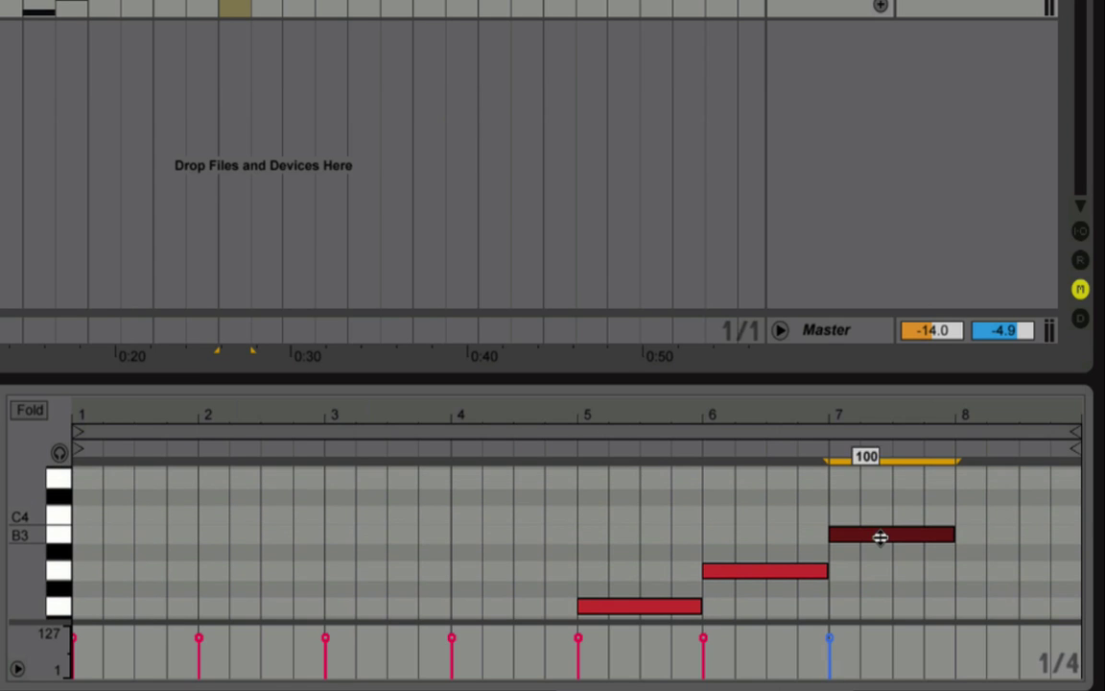
key(ctrl+d)
drag(1024, 543, 1029, 528)
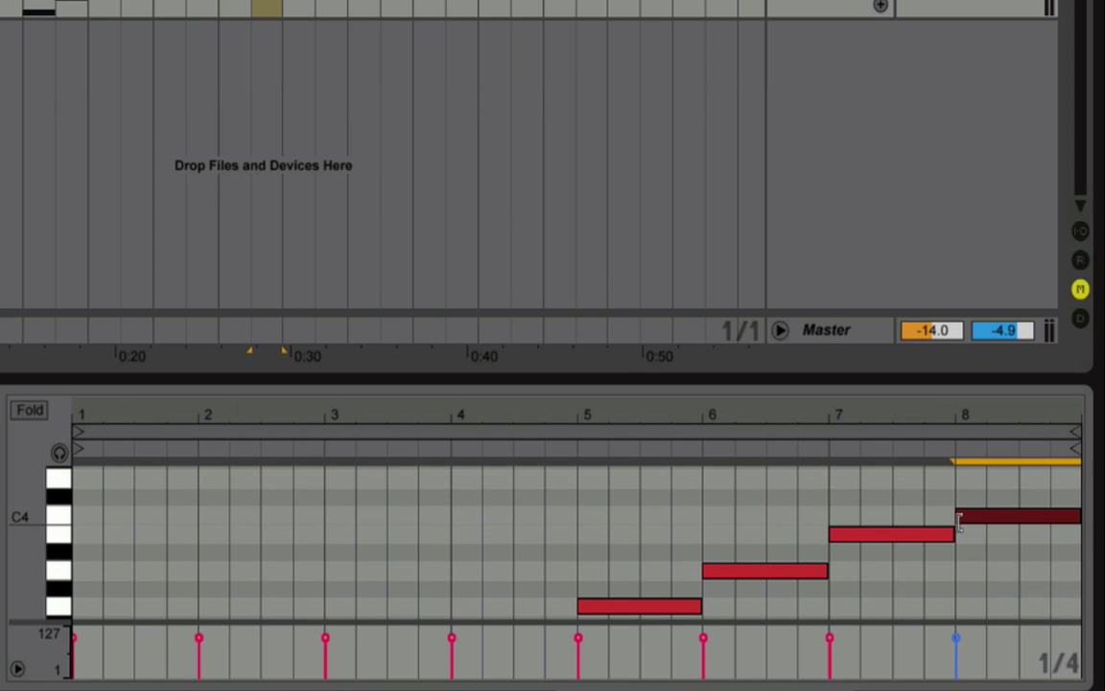
click(34, 412)
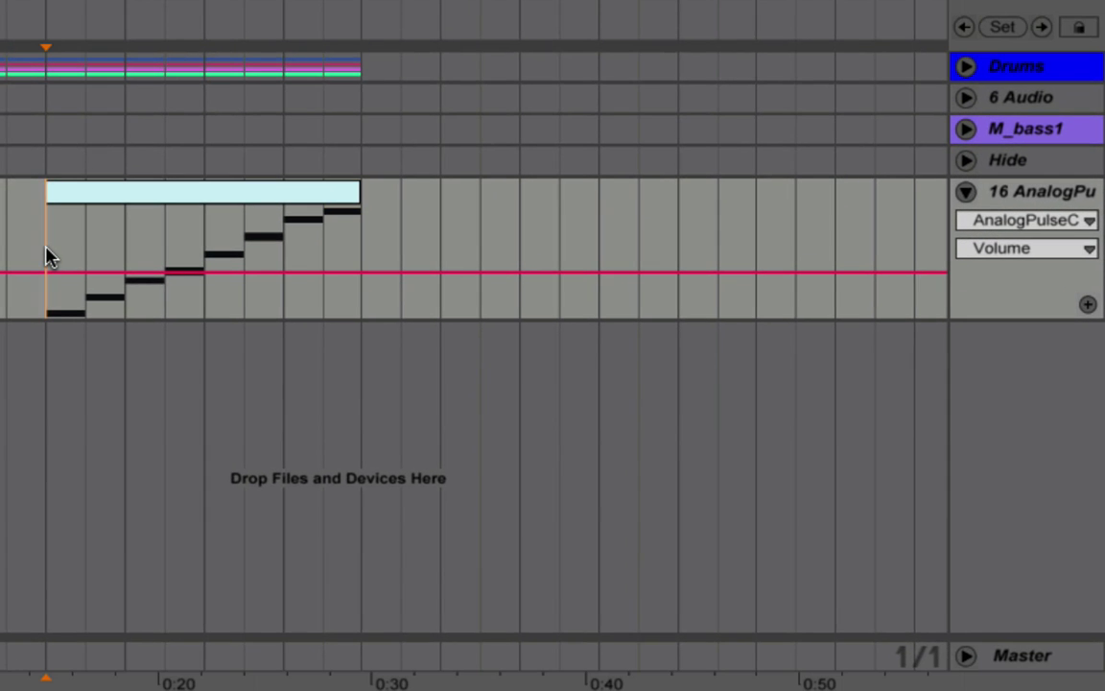
key(space)
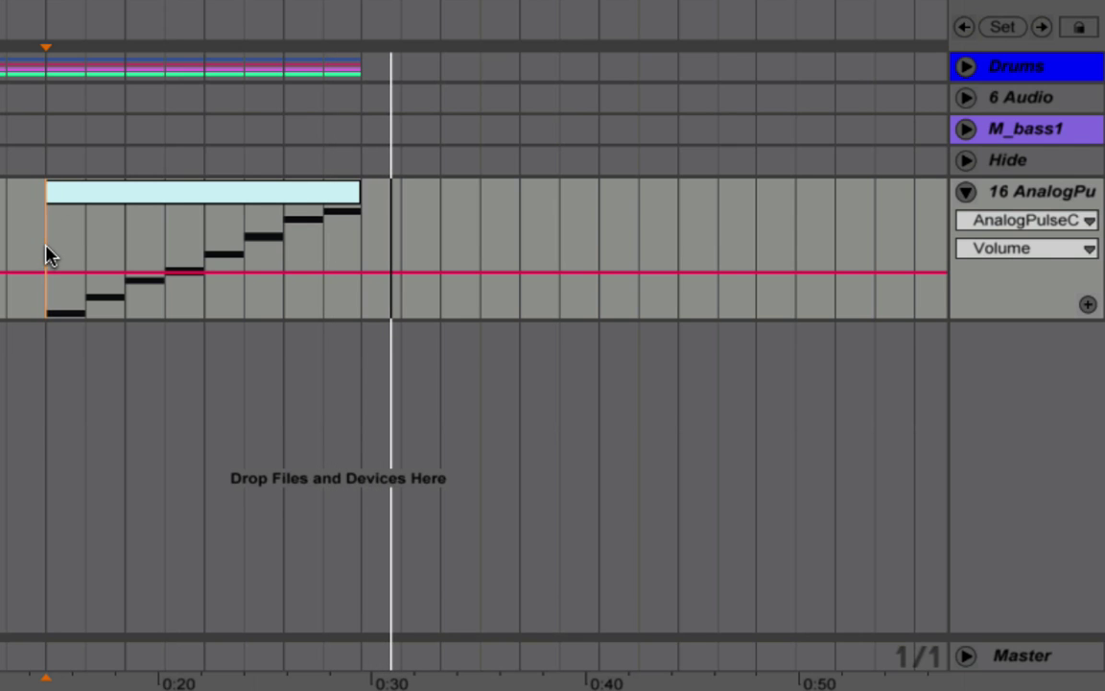
click(91, 202)
key(space)
click(95, 249)
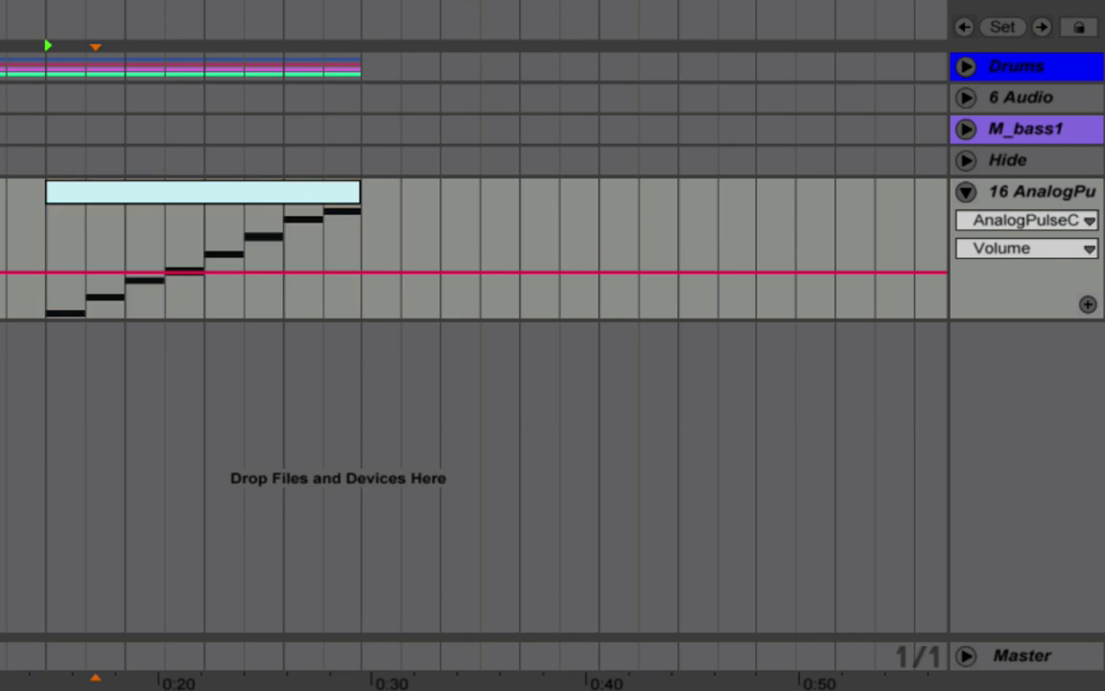
click(75, 250)
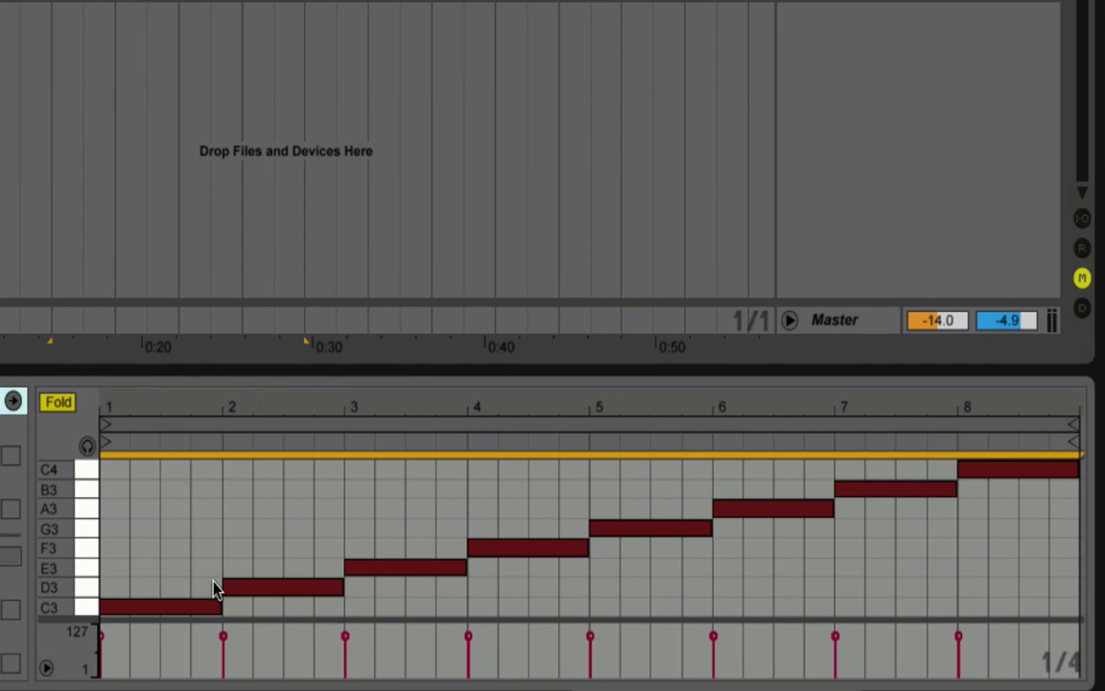
Stretch the C3 note's end so it overlaps into the D3 note.
click(207, 553)
click(207, 552)
drag(218, 606, 247, 614)
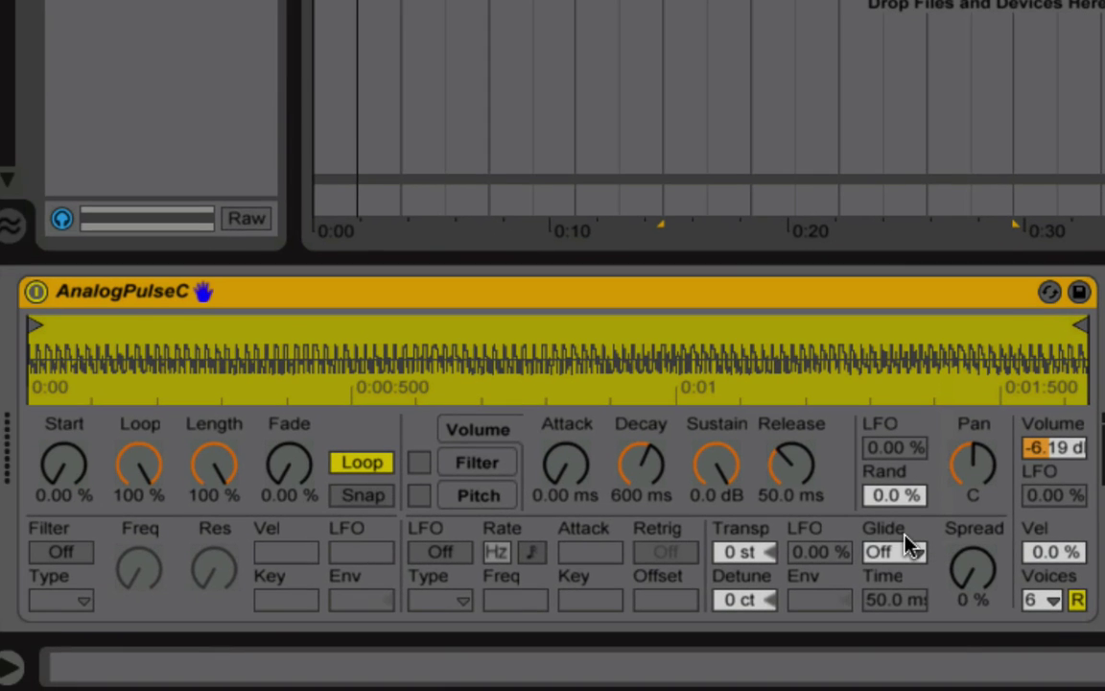
Set Simpler's glide mode to Glide with 1 voice and lengthen the glide time to 2.37 s.
click(909, 549)
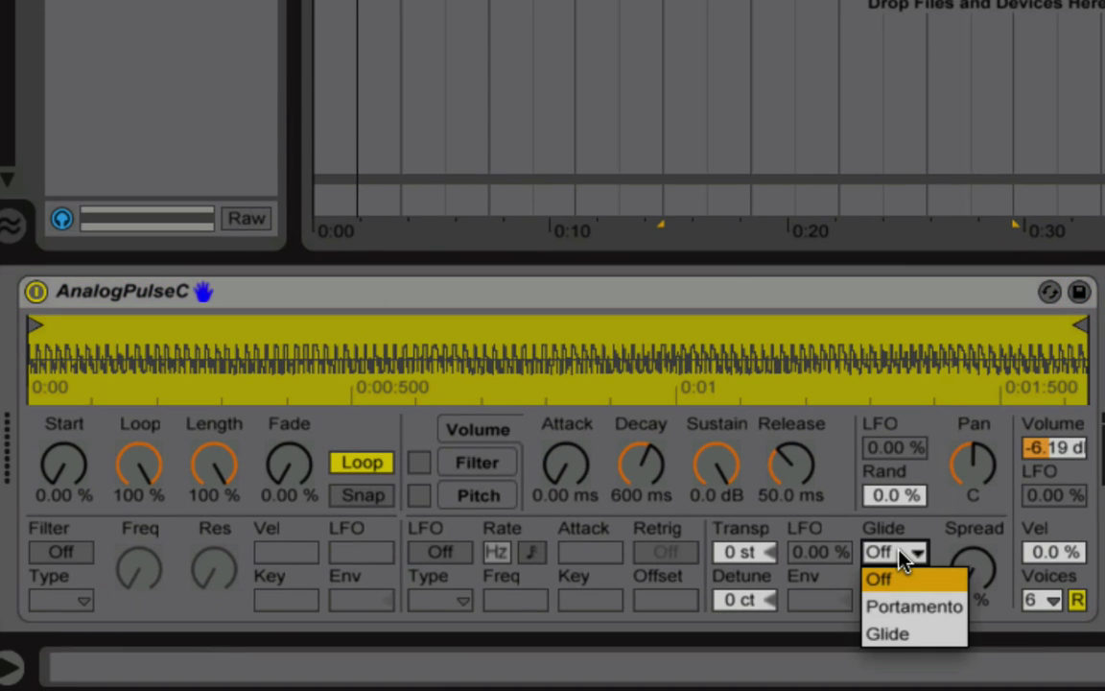
click(902, 635)
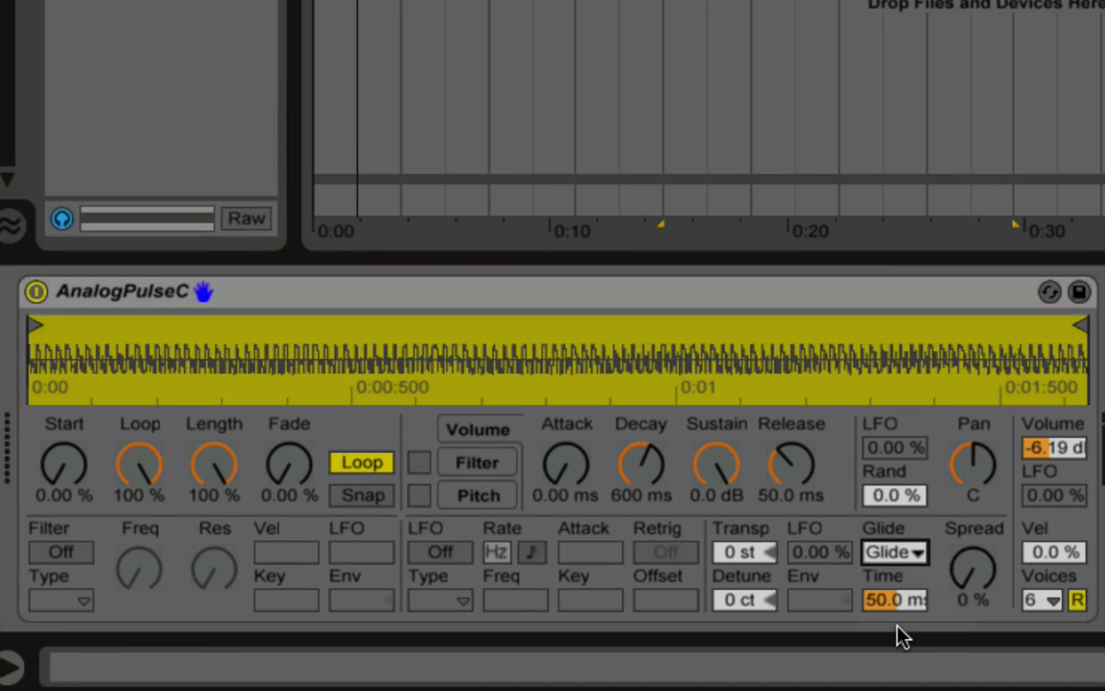
click(1048, 603)
key(Escape)
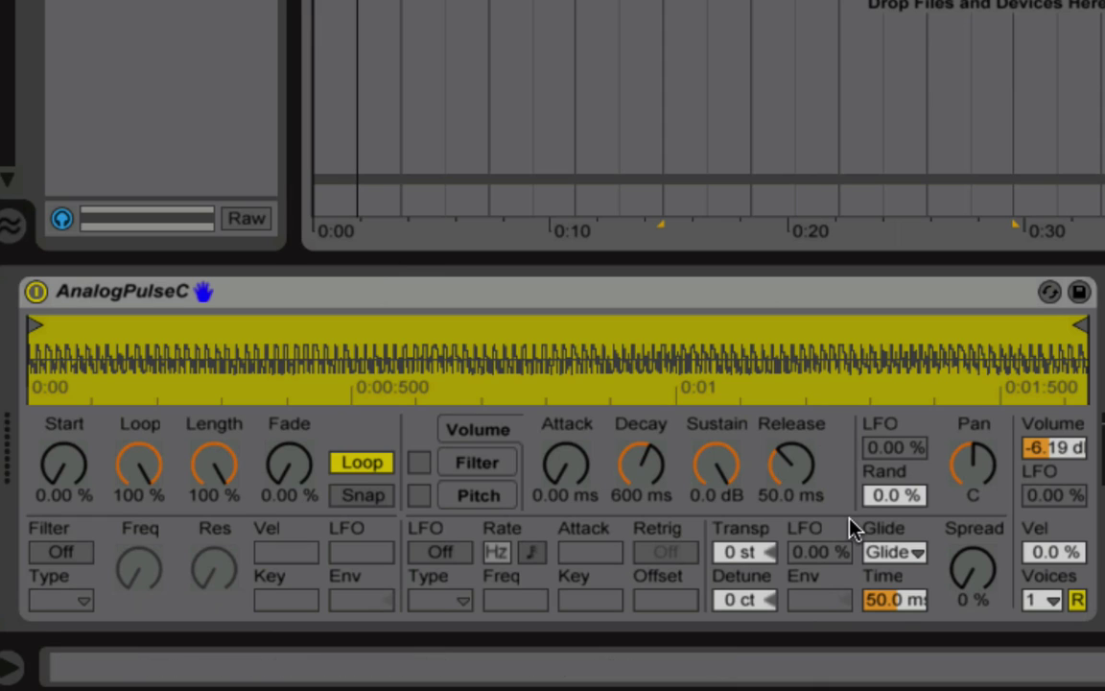
mouse_move(902, 608)
mouse_down()
mouse_move(902, 470)
mouse_move(905, 606)
mouse_up()
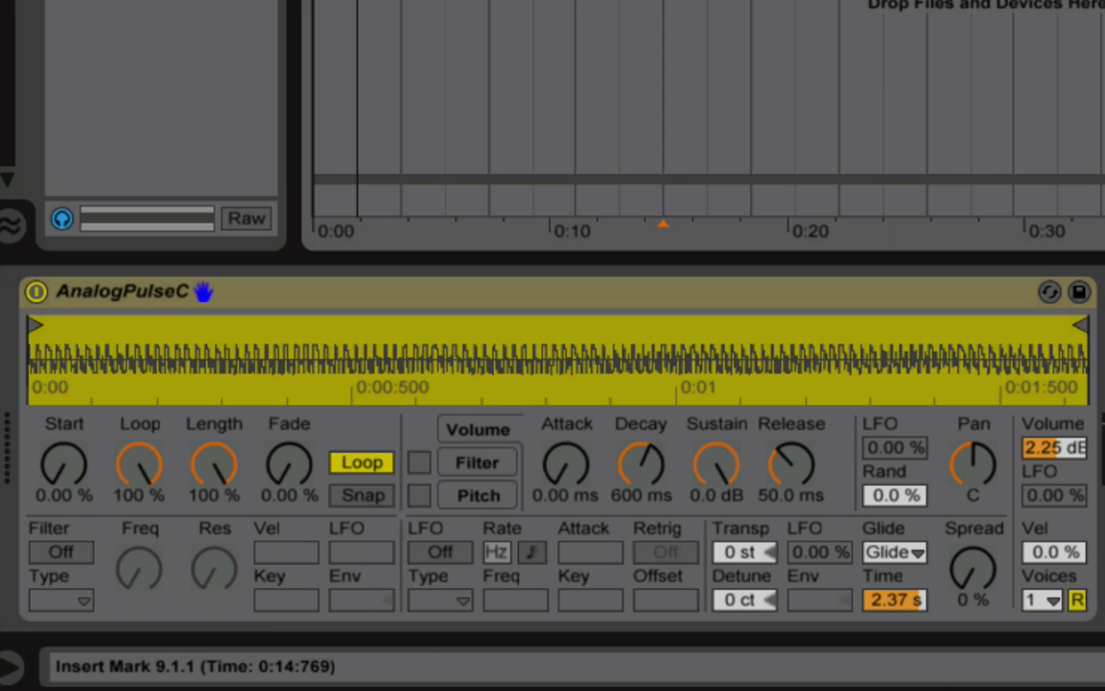
click(904, 600)
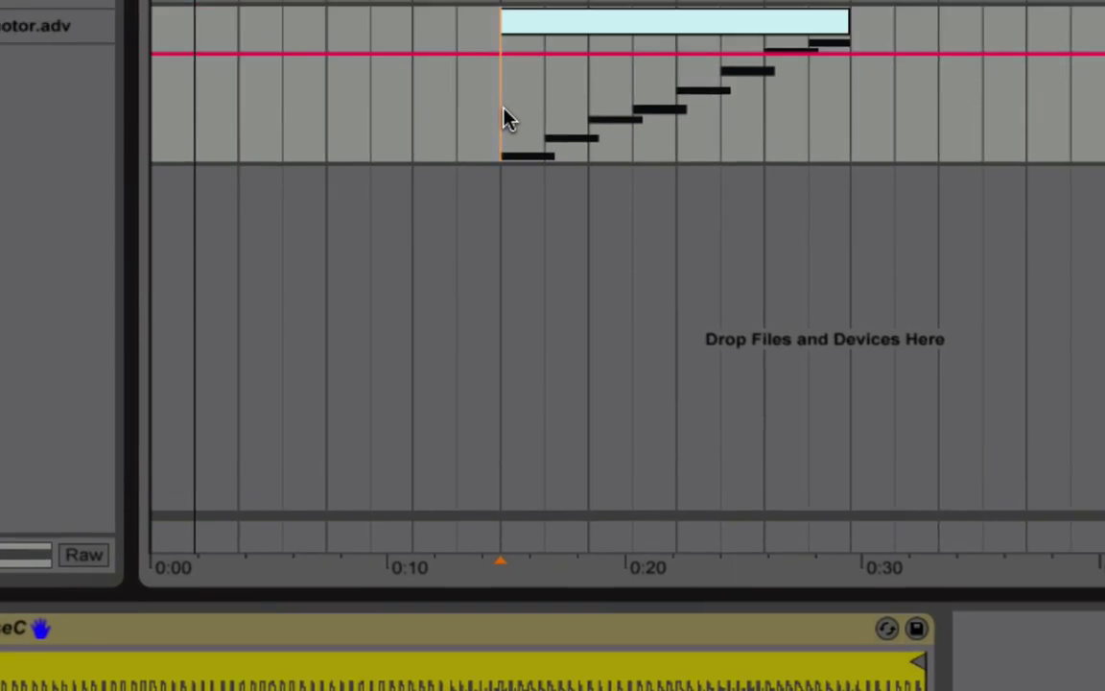
key(space)
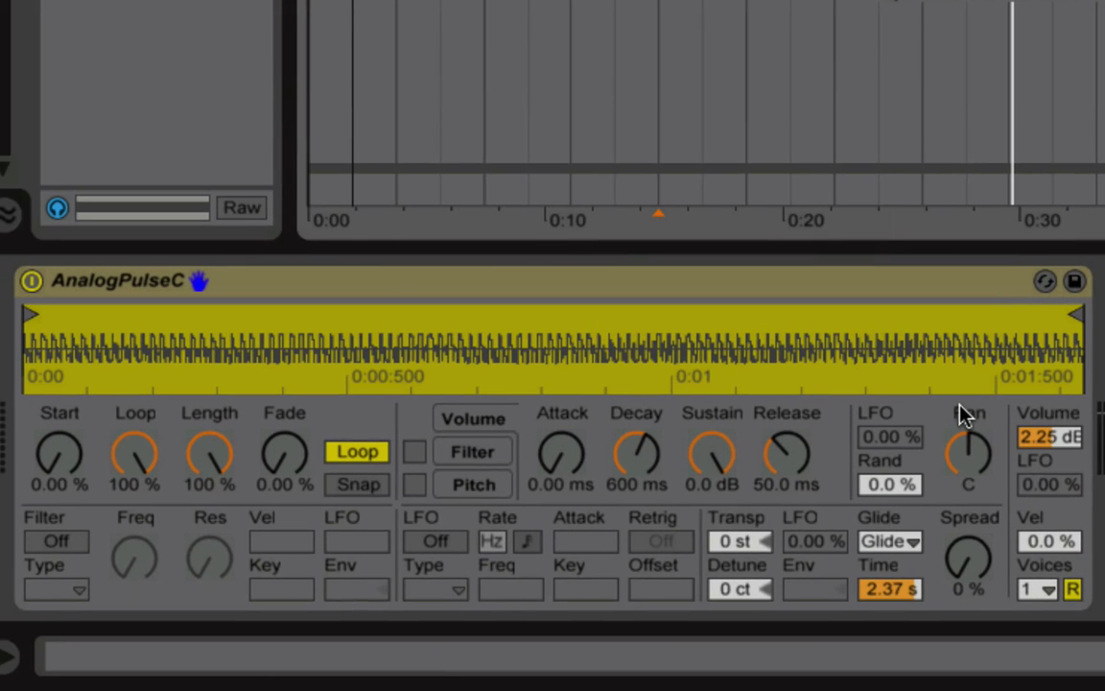
Drag Simpler's Glide Time field up to 2.84 s.
click(901, 589)
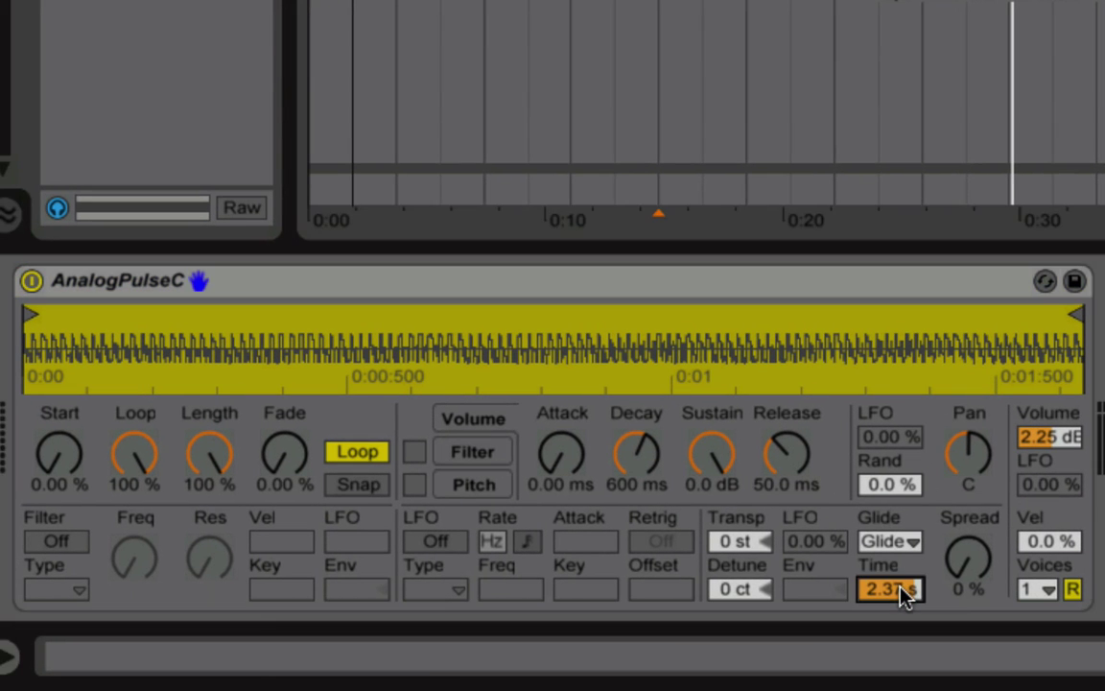
click(902, 589)
drag(902, 589, 902, 575)
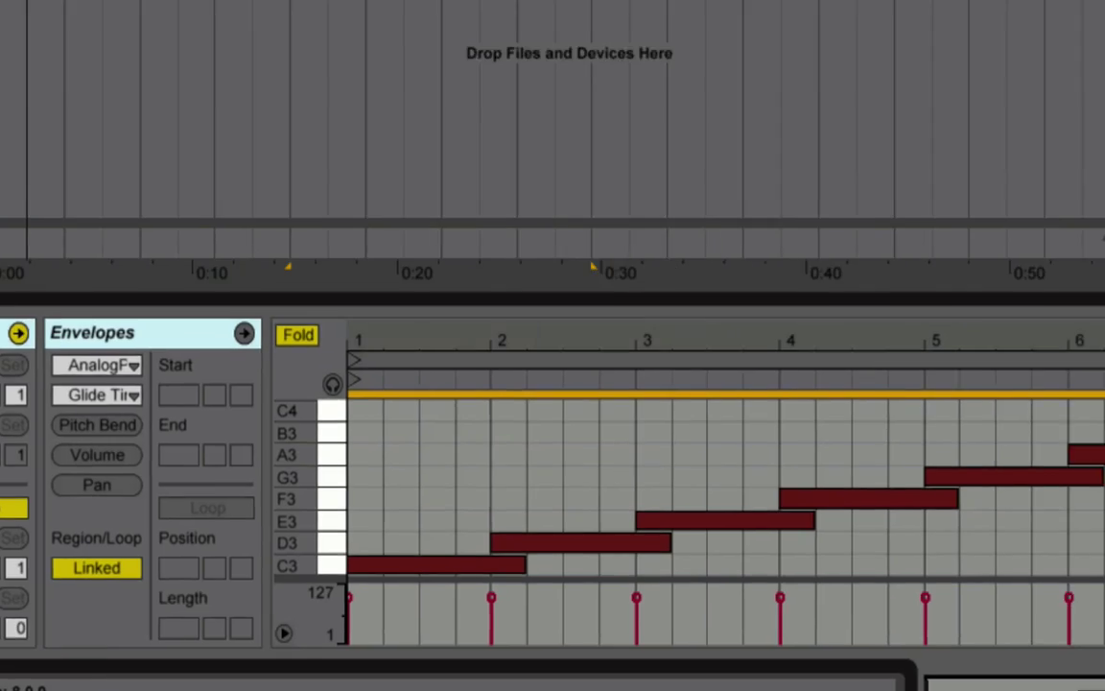
Move the G3–C4 notes one grid step later and extend F3 to overlap G3.
click(890, 447)
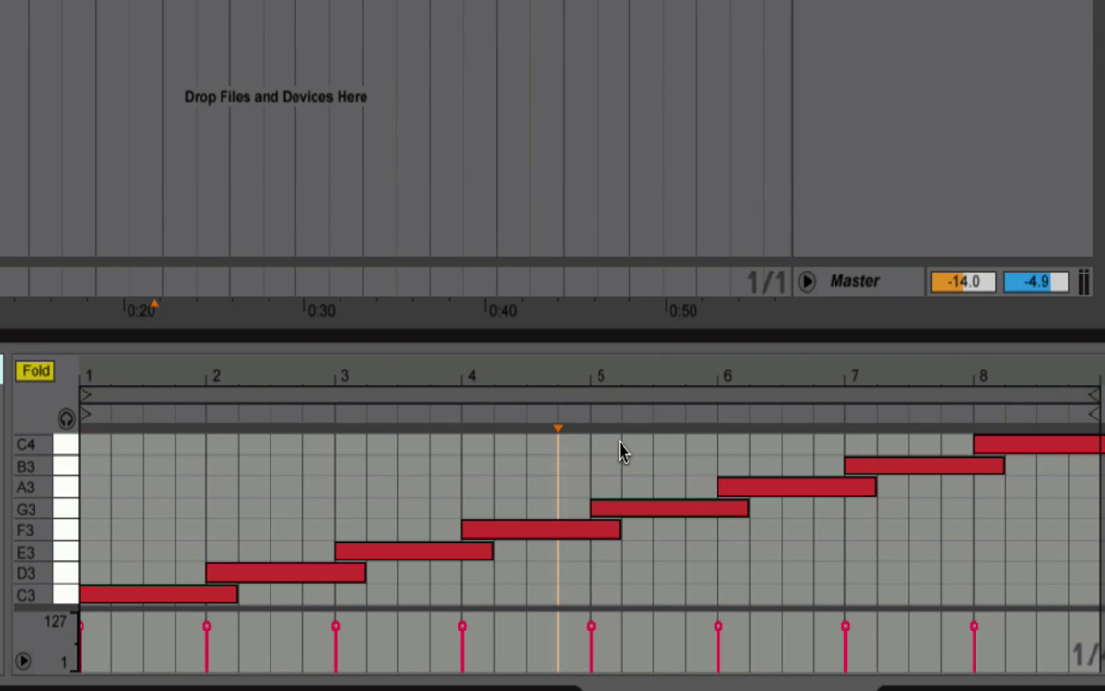
drag(620, 451, 1016, 519)
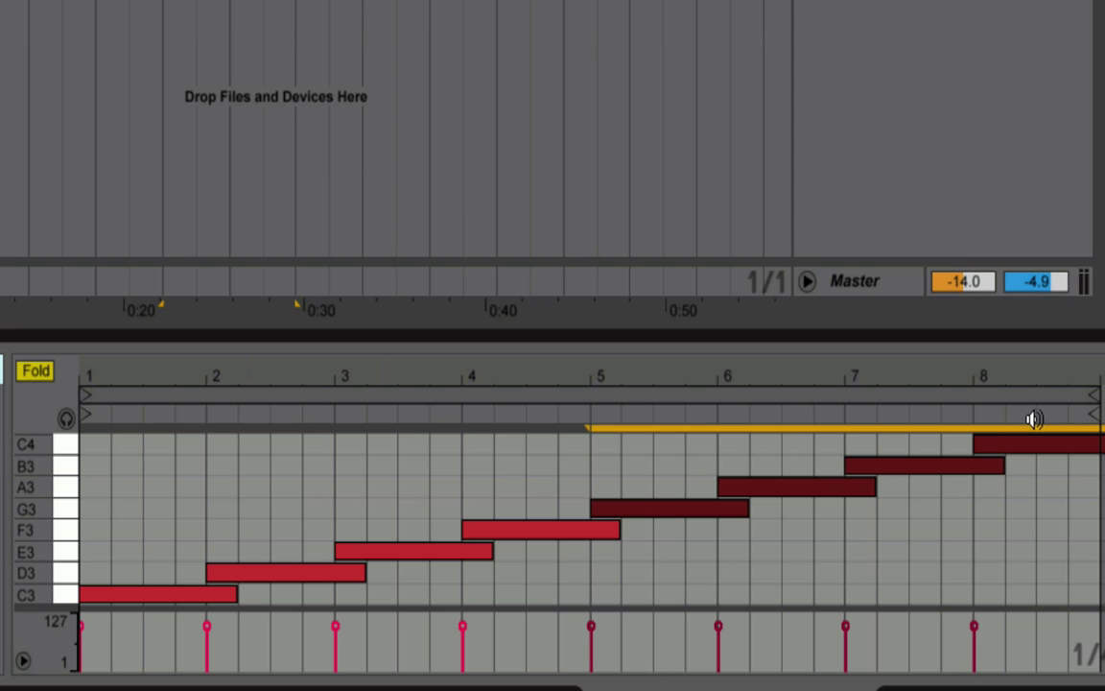
click(974, 453)
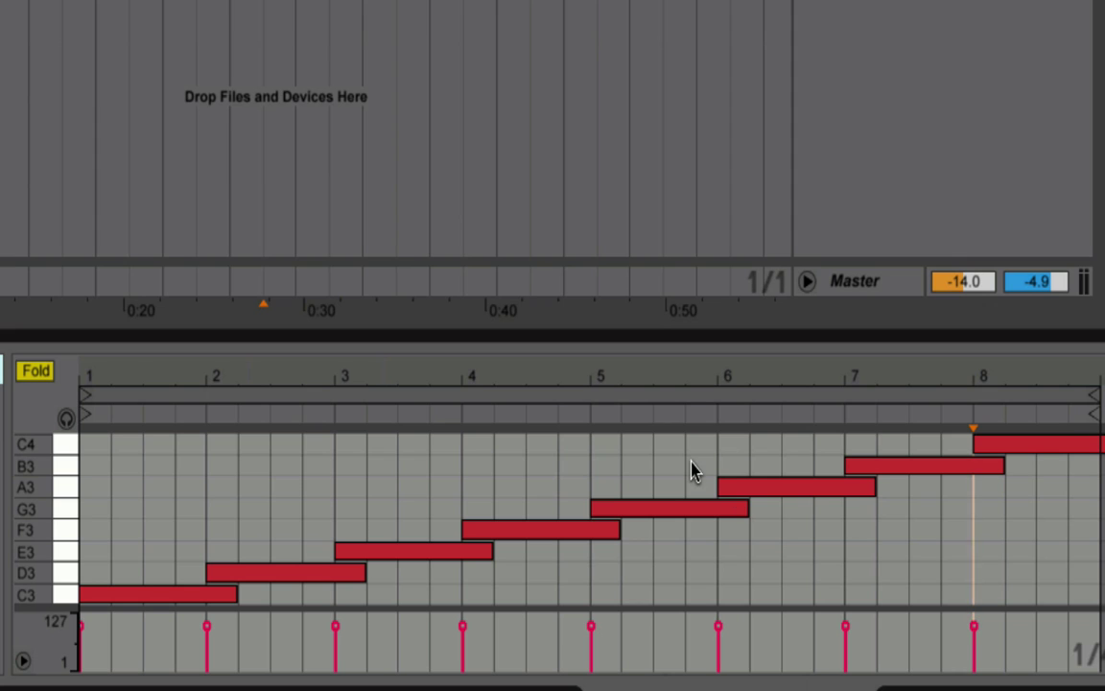
drag(955, 549, 1053, 548)
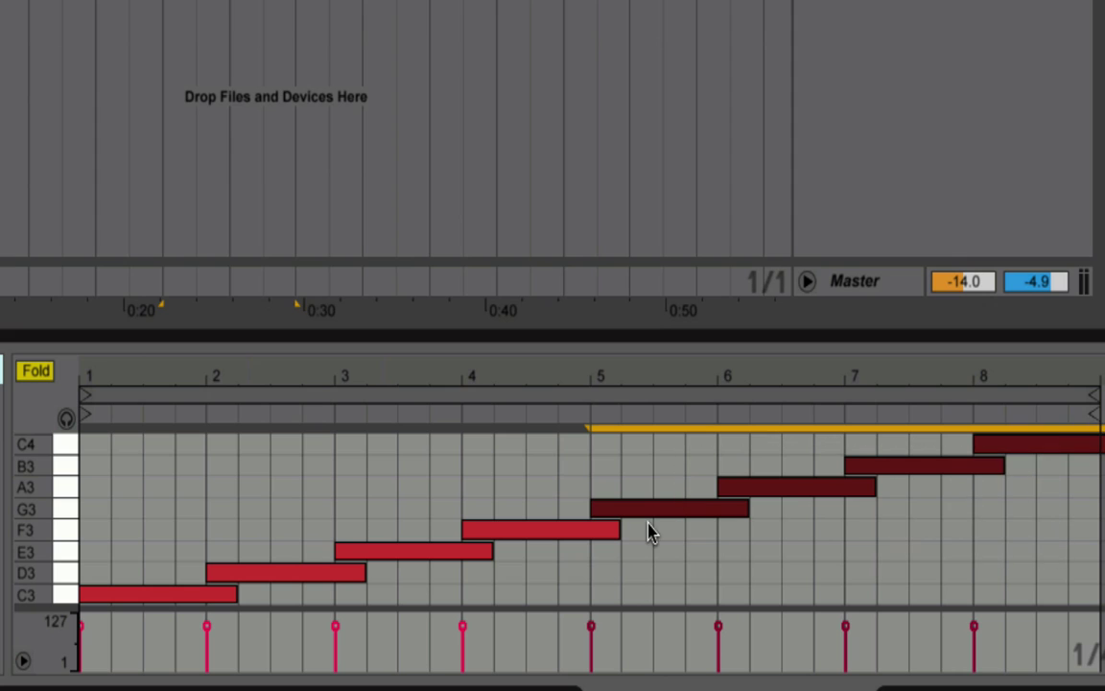
drag(636, 509, 692, 511)
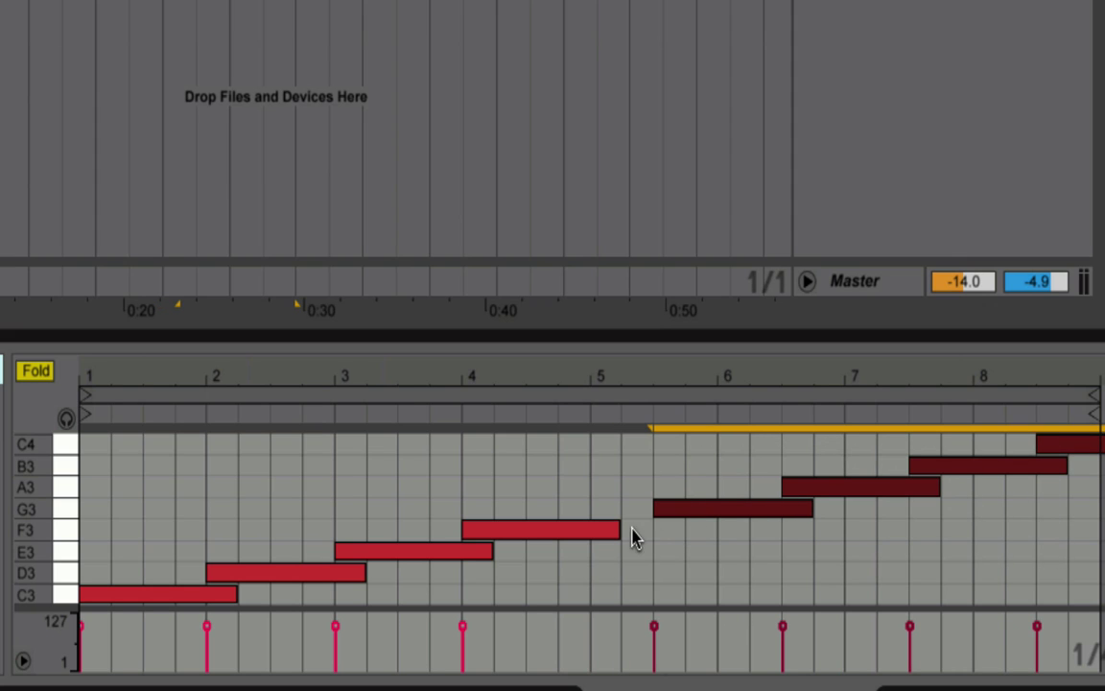
drag(619, 531, 682, 530)
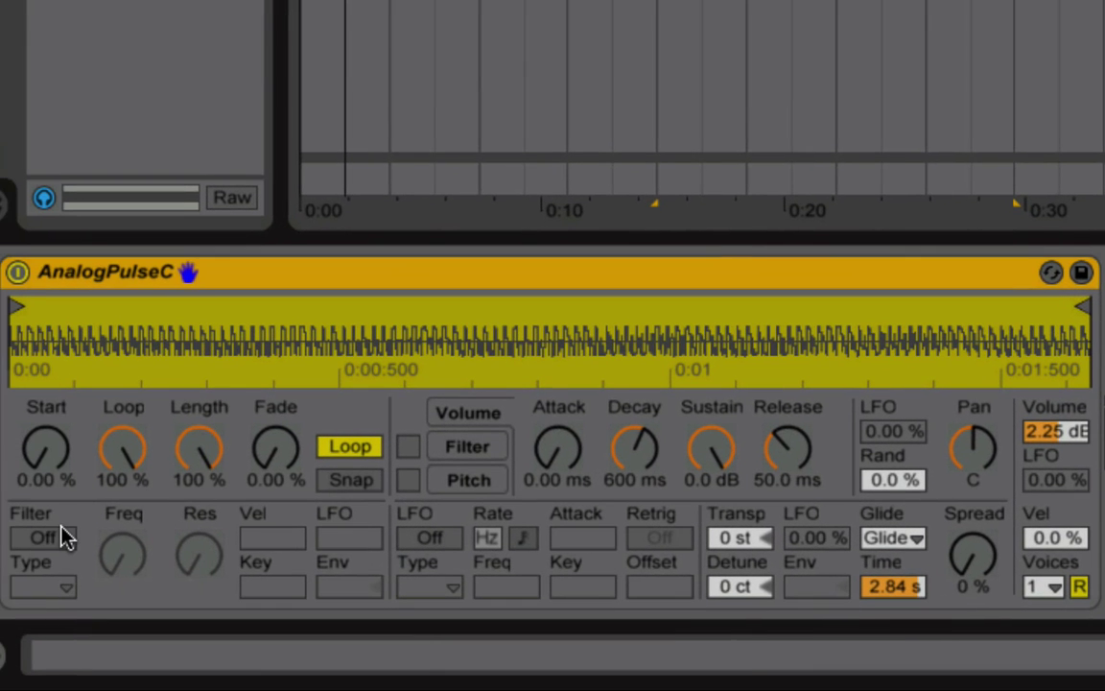
Turn on the LP12 filter and raise resonance from 0.70 to 1.88, leaving cutoff at 18.5 kHz.
click(61, 538)
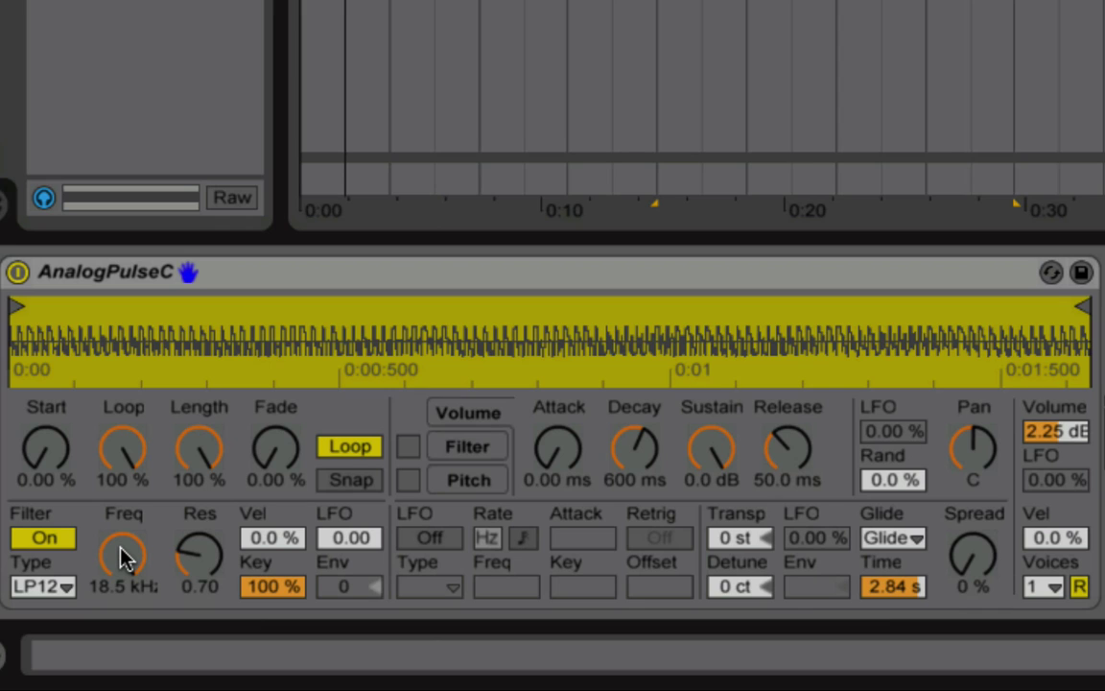
click(147, 568)
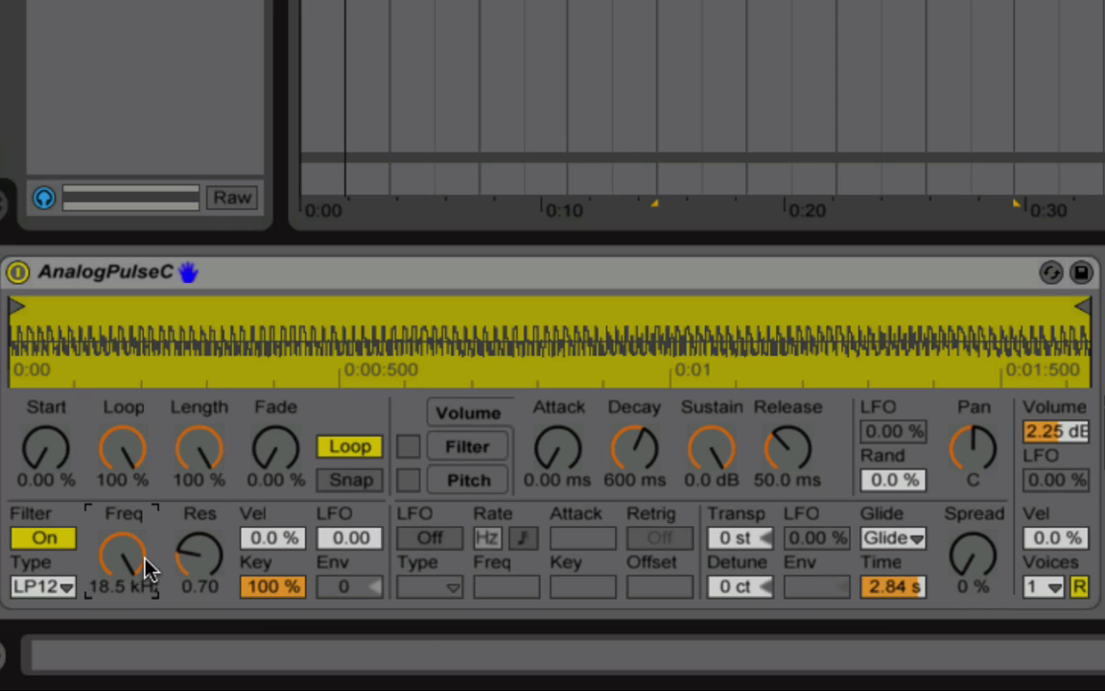
drag(199, 554, 199, 523)
mouse_move(205, 566)
mouse_down()
mouse_move(207, 541)
mouse_move(208, 564)
mouse_up()
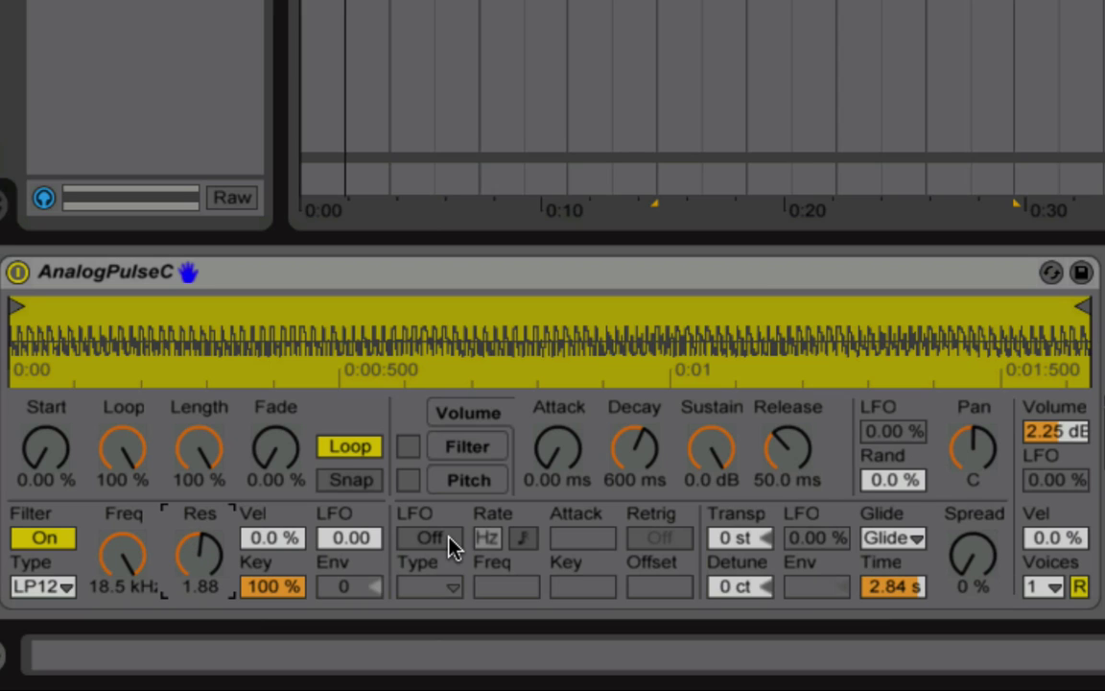
click(129, 556)
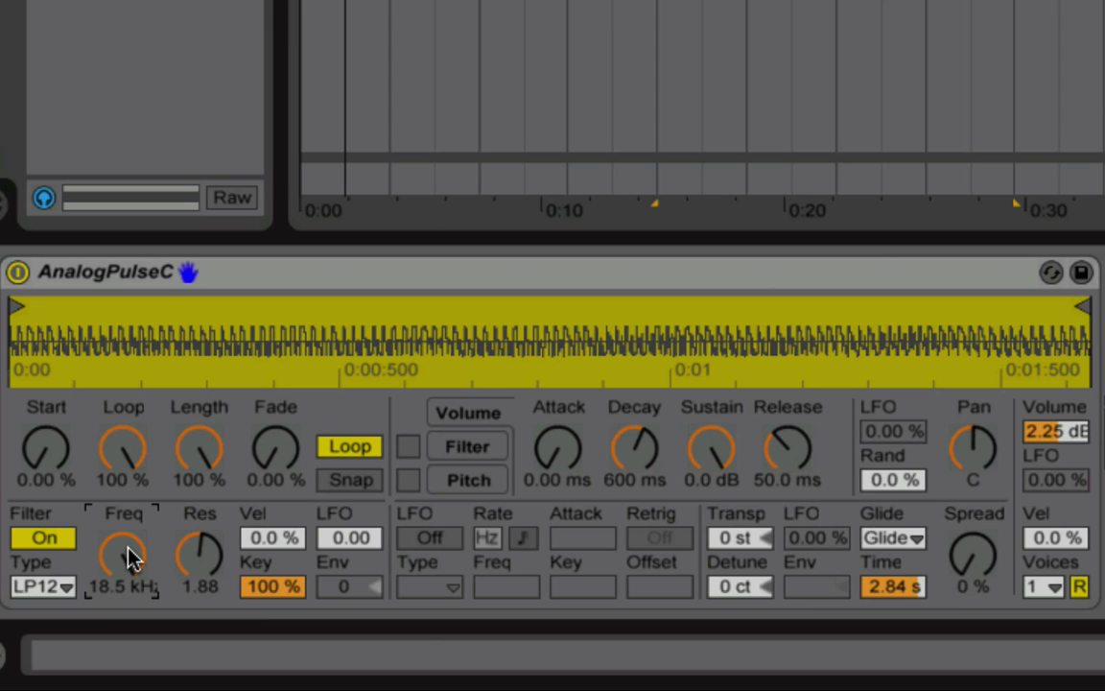
drag(129, 556, 153, 571)
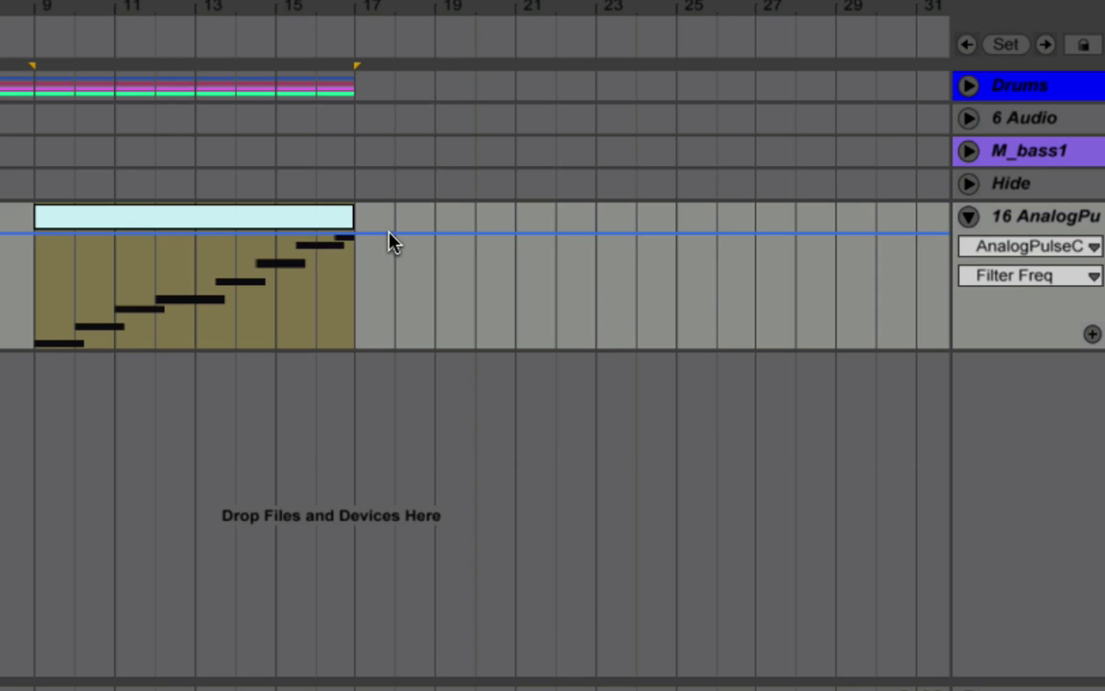
Drop the Filter Freq automation to a low level and add breakpoints at bars 11–14.
drag(435, 198, 436, 315)
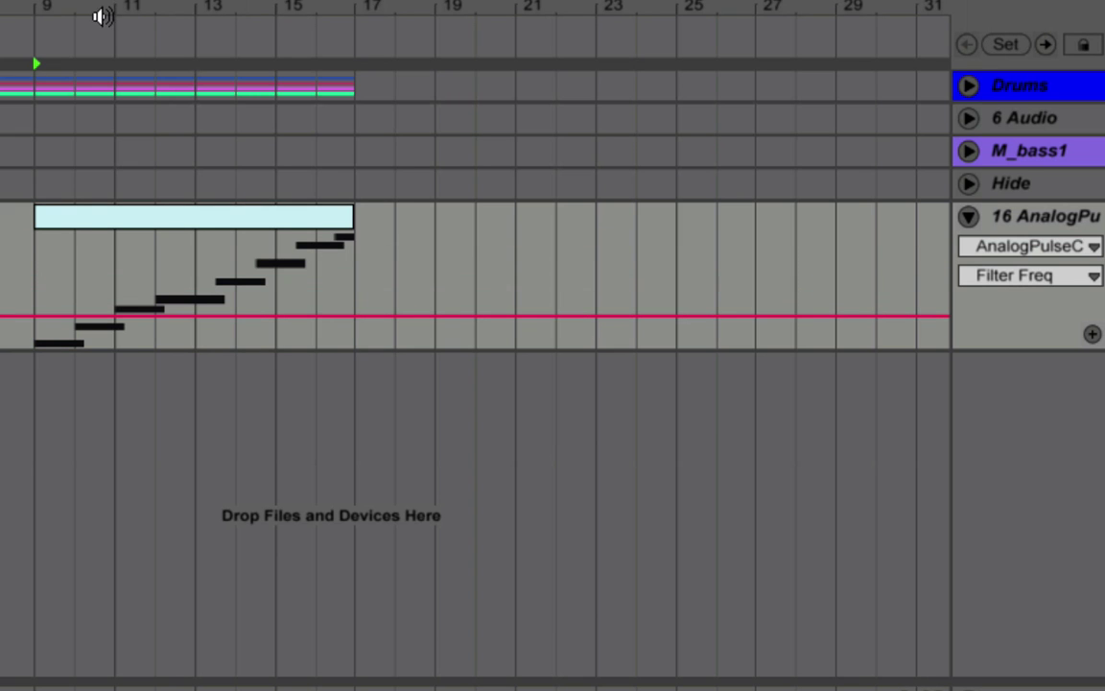
drag(100, 17, 104, 88)
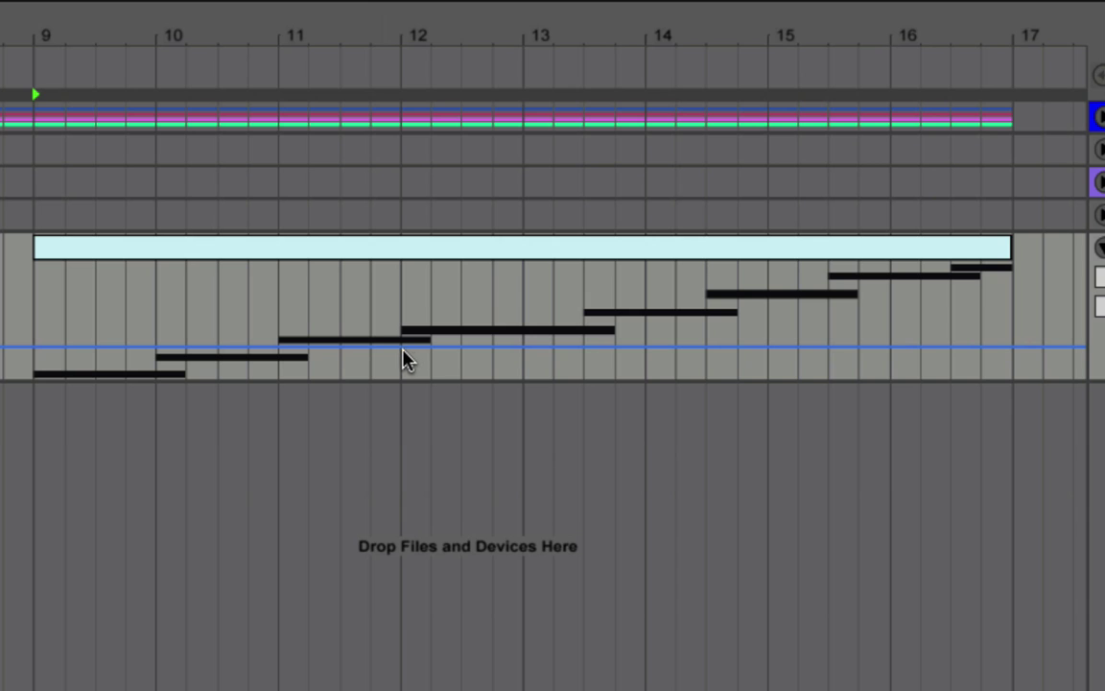
click(405, 351)
click(279, 352)
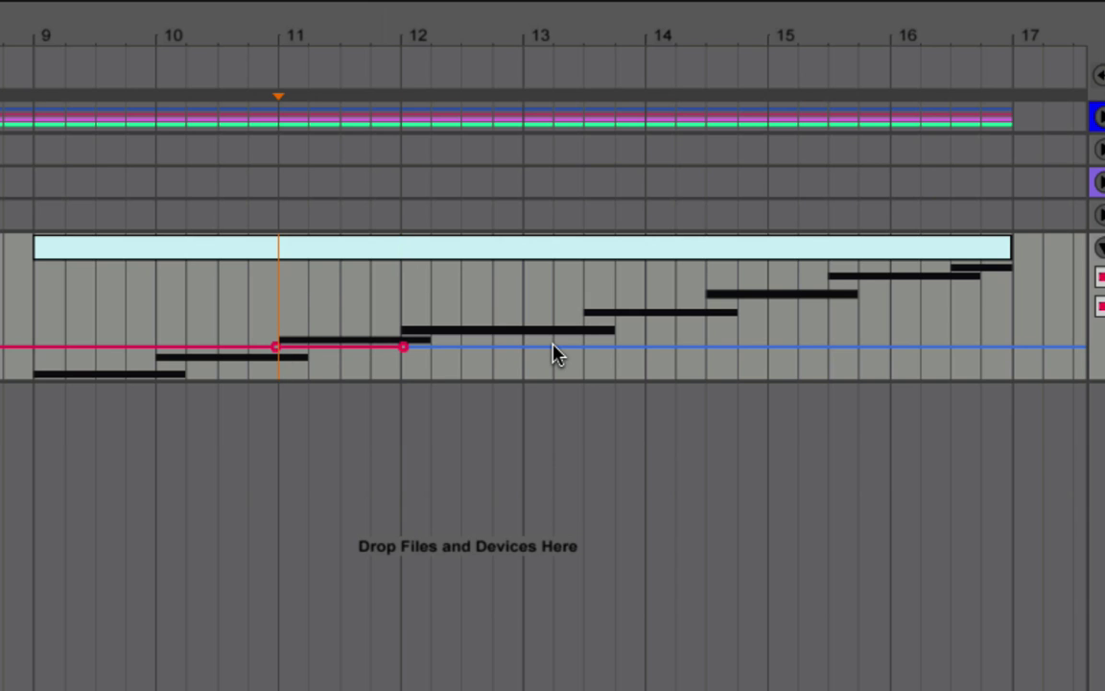
click(525, 351)
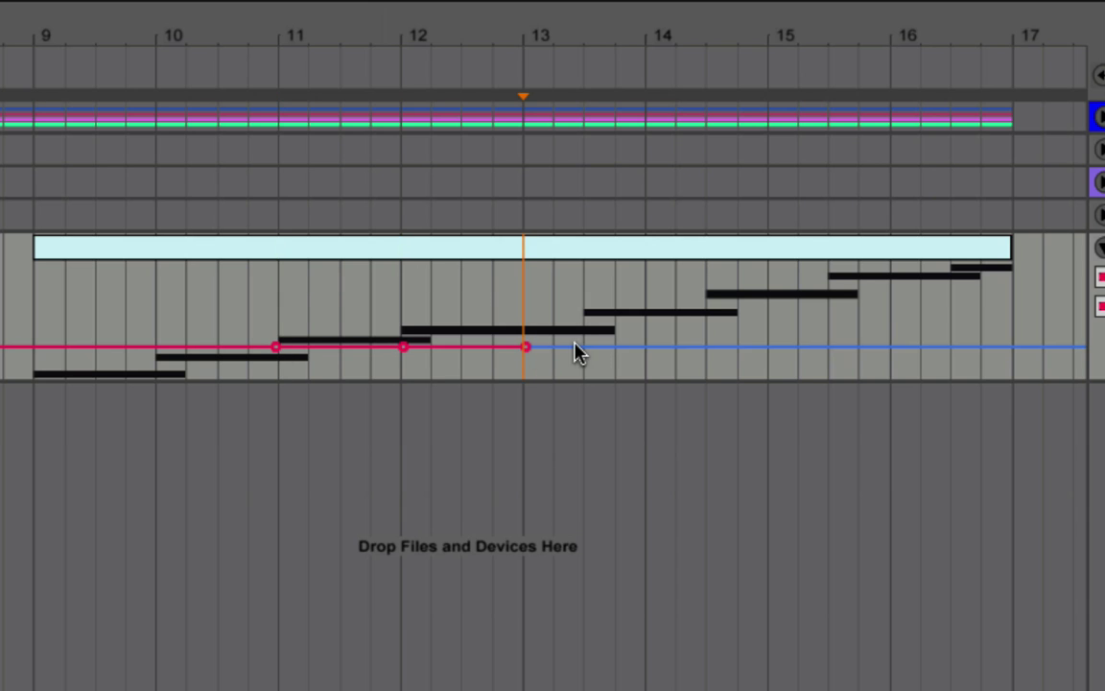
click(646, 349)
Raise the final point to 15.2 kHz near bar 17, curving the ramp through 505 Hz and 232 Hz.
drag(669, 346, 1006, 268)
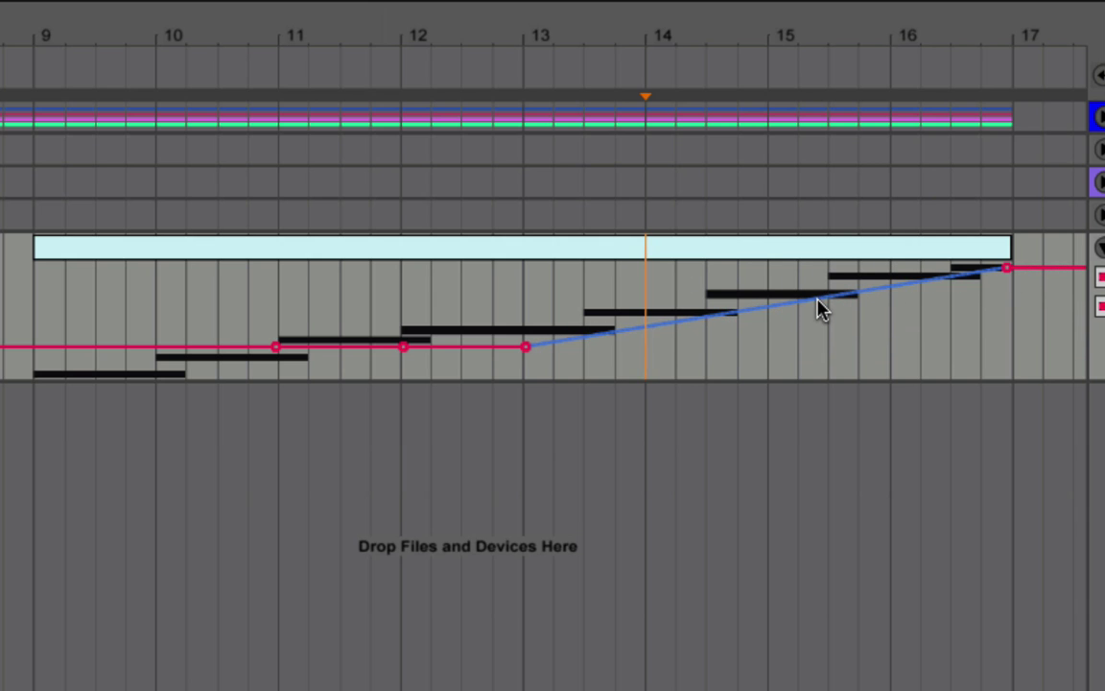
drag(819, 299, 883, 305)
drag(733, 323, 727, 328)
drag(525, 346, 533, 342)
drag(407, 347, 406, 342)
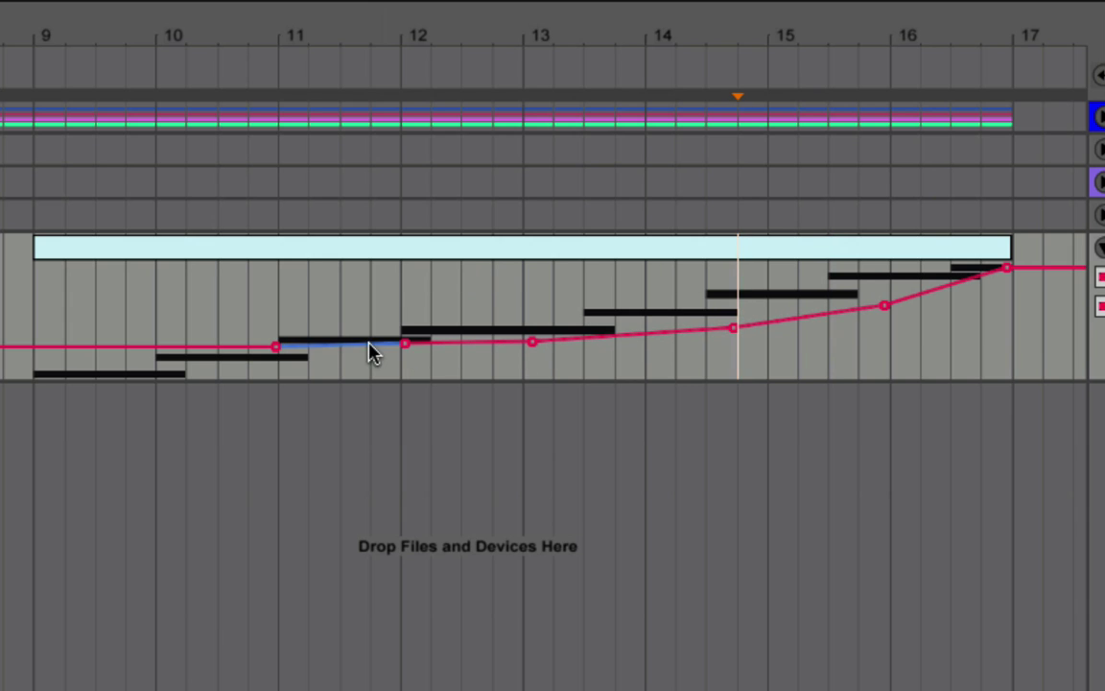
Add points at the clip start and bar 10, set bar 16 to 1.21 kHz, add 3.90 kHz near bar 16.5.
click(34, 347)
drag(155, 351, 156, 356)
mouse_move(279, 356)
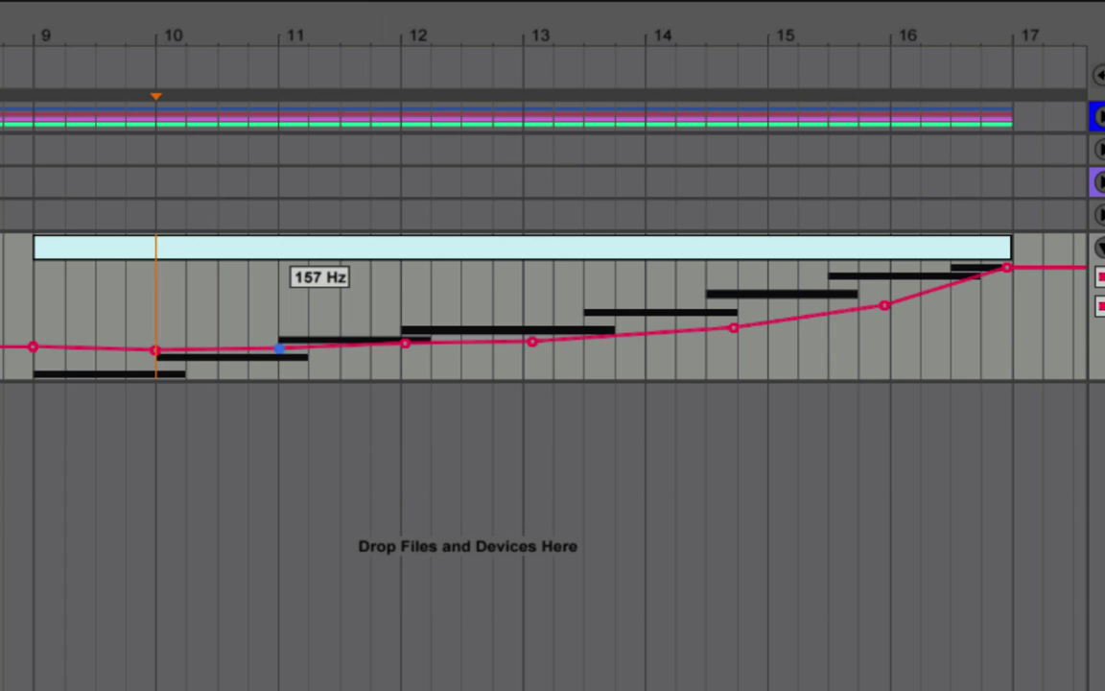
mouse_move(880, 305)
drag(883, 307, 890, 309)
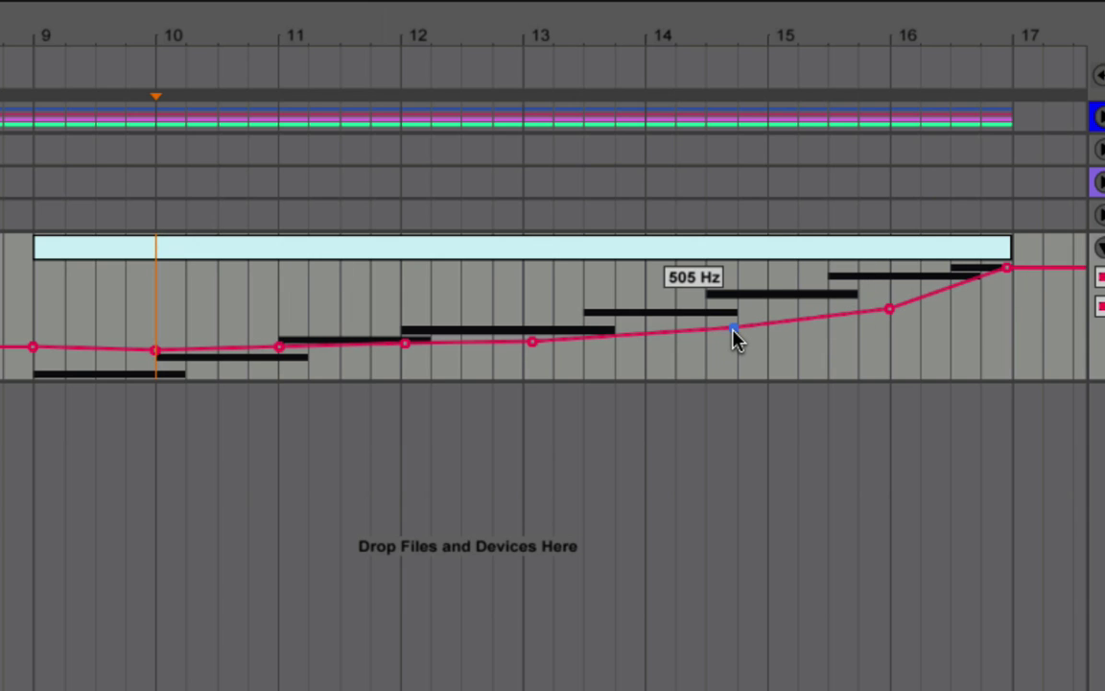
drag(734, 328, 754, 334)
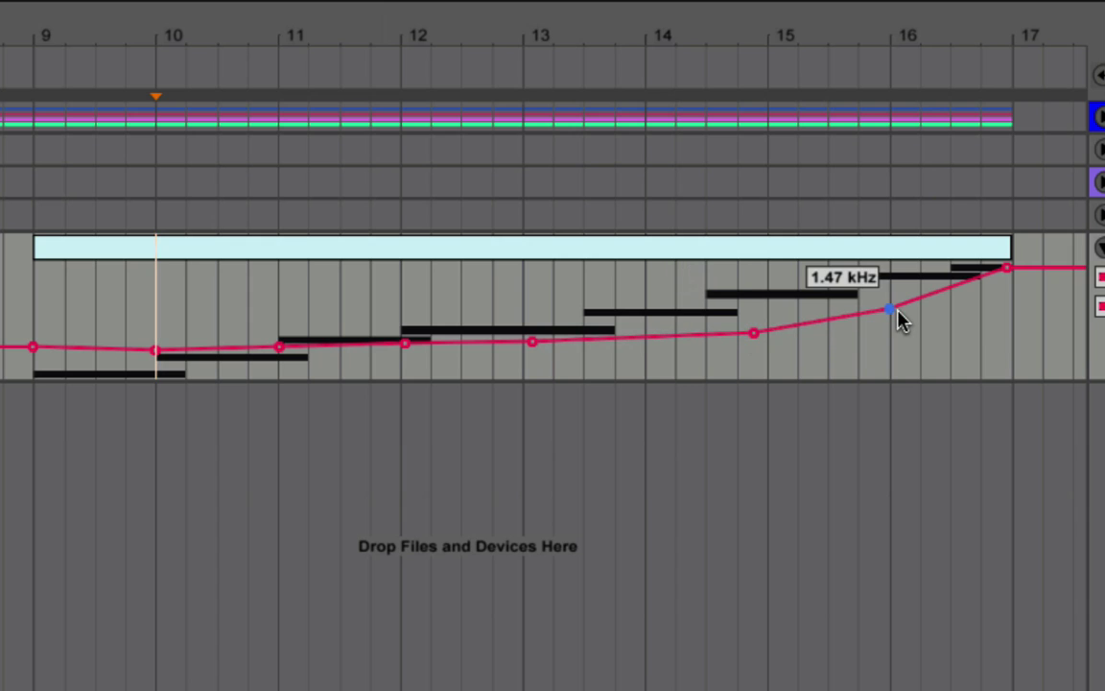
drag(898, 313, 898, 316)
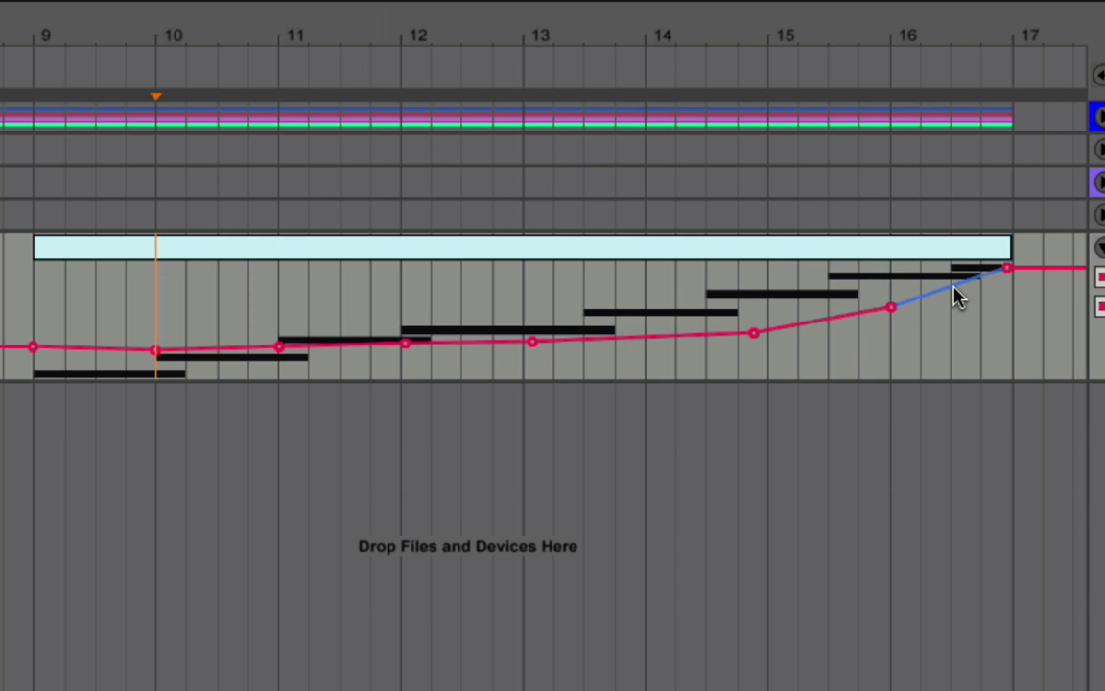
drag(952, 286, 888, 306)
Add 556 Hz and 210 Hz points, and hold bars 11–13 and clip start around 142–157 Hz.
drag(821, 324, 821, 326)
drag(631, 341, 631, 344)
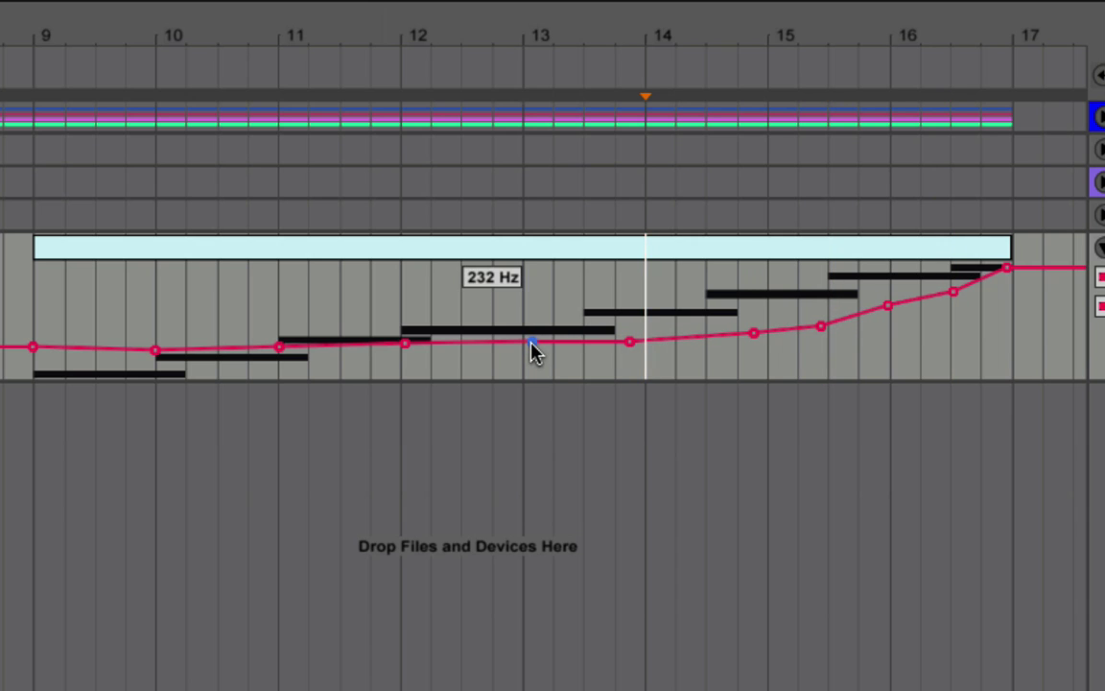
drag(533, 342, 525, 348)
drag(405, 344, 401, 349)
drag(280, 347, 279, 349)
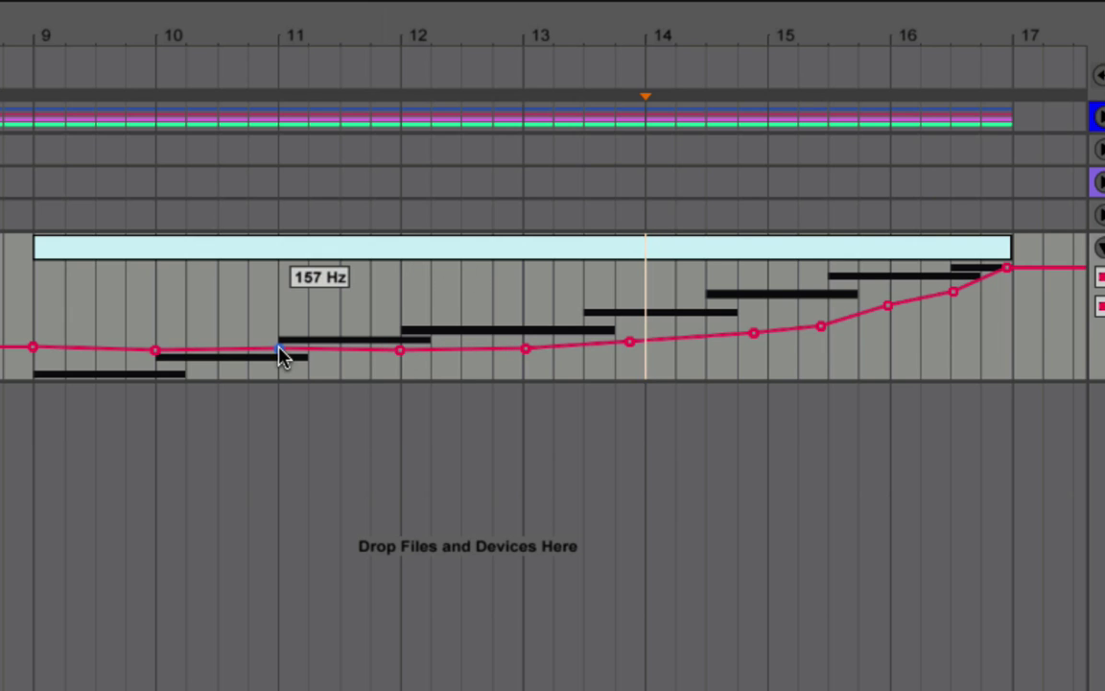
drag(32, 346, 31, 346)
click(5, 326)
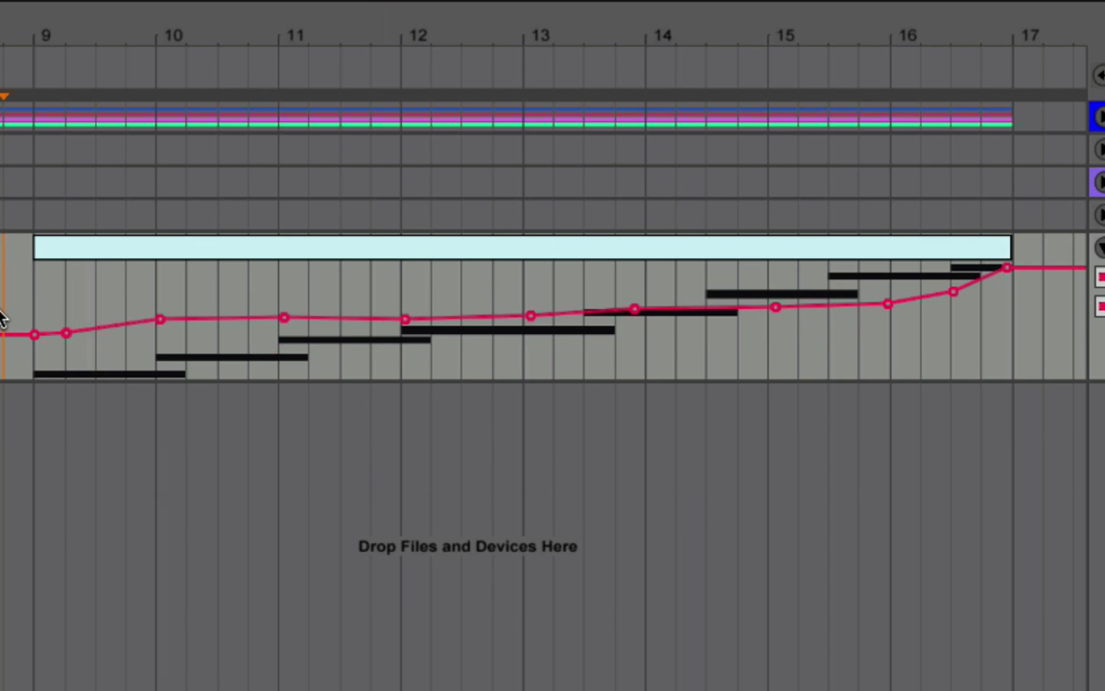
key(space)
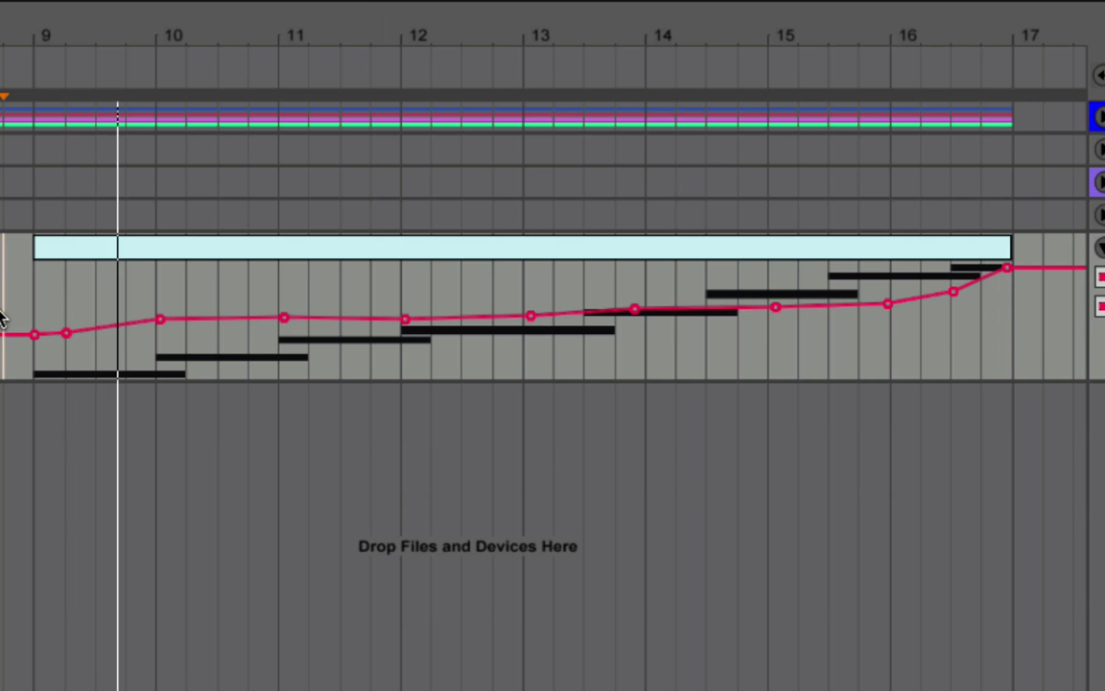